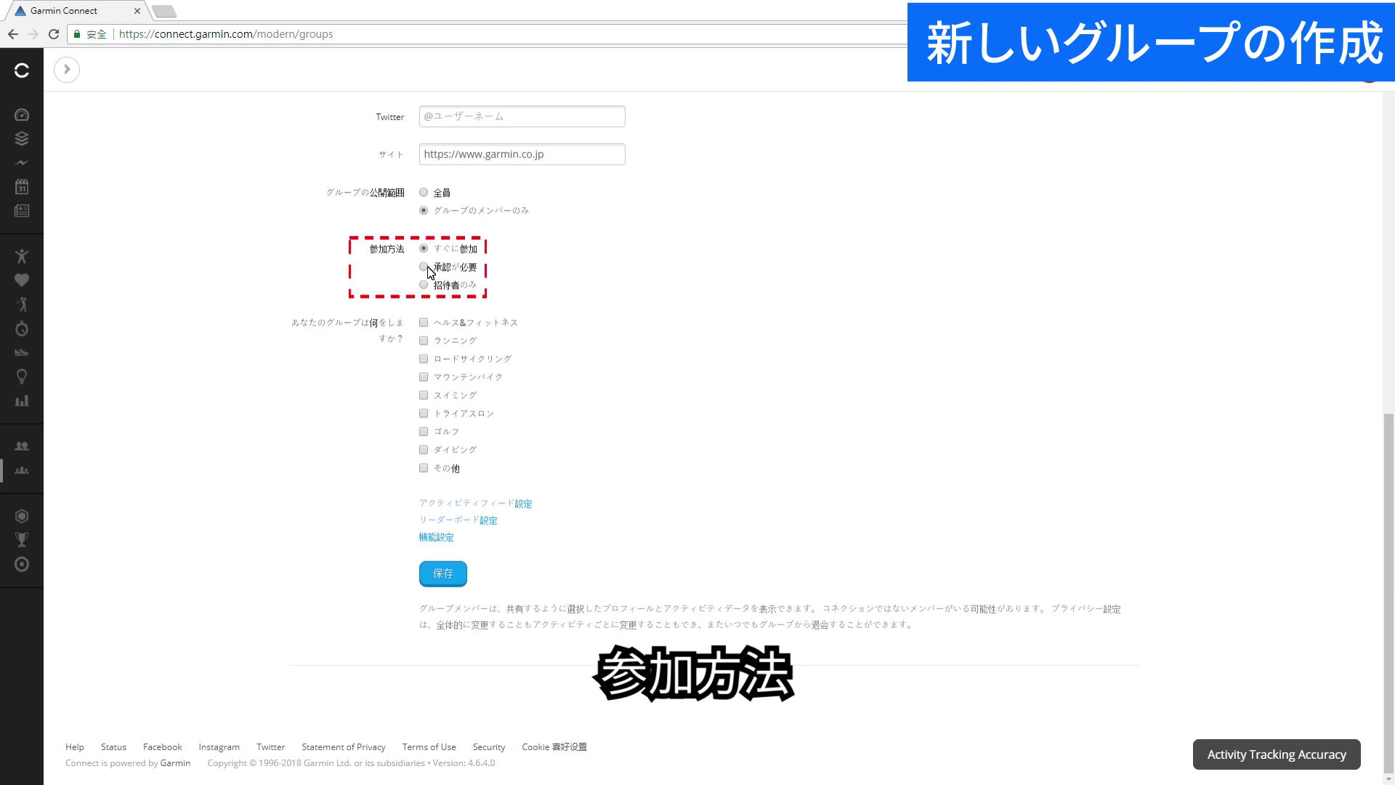
Require approval to join, mark the group as health & fitness, and expand the feed, leaderboard and feature options.
{"action": "left_click", "coordinate": [425, 269]}
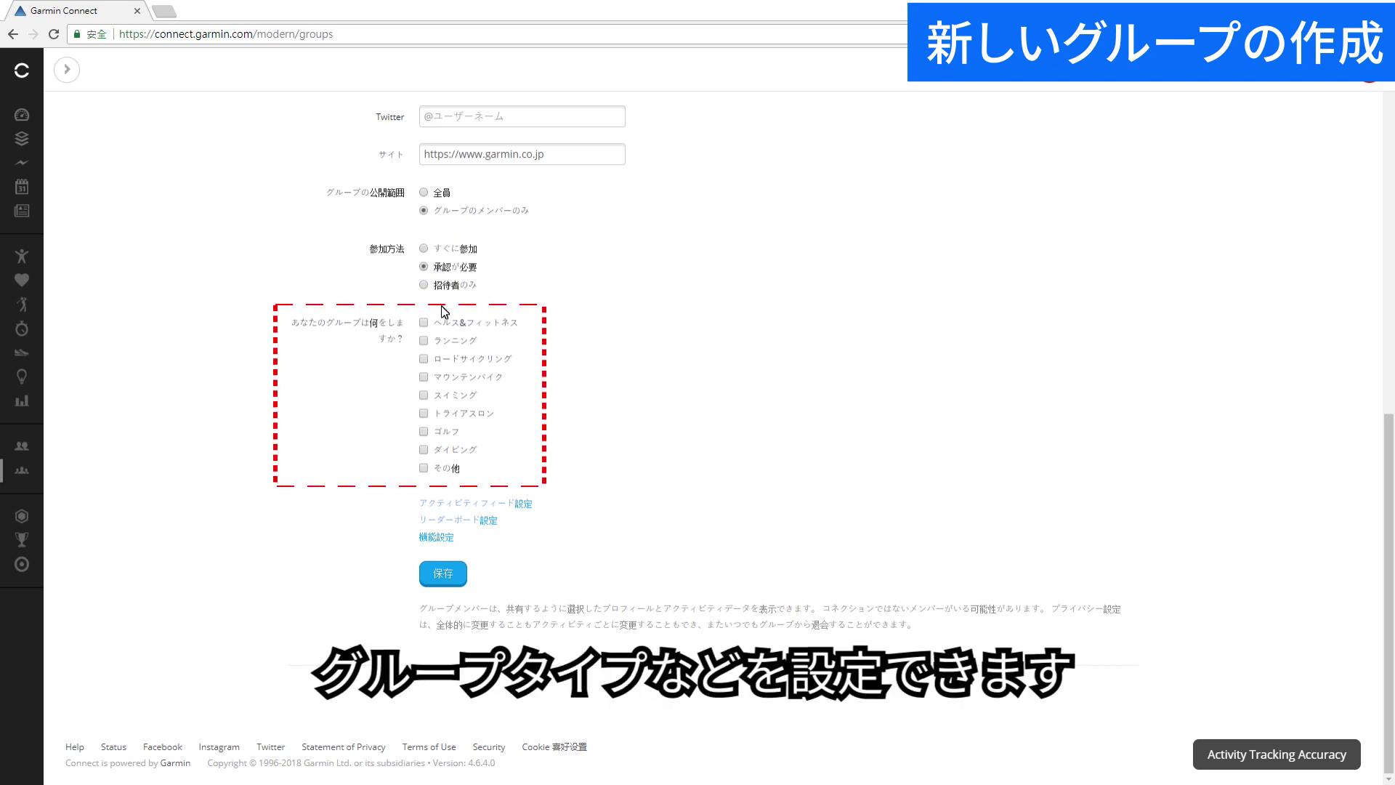
{"action": "left_click", "coordinate": [424, 323]}
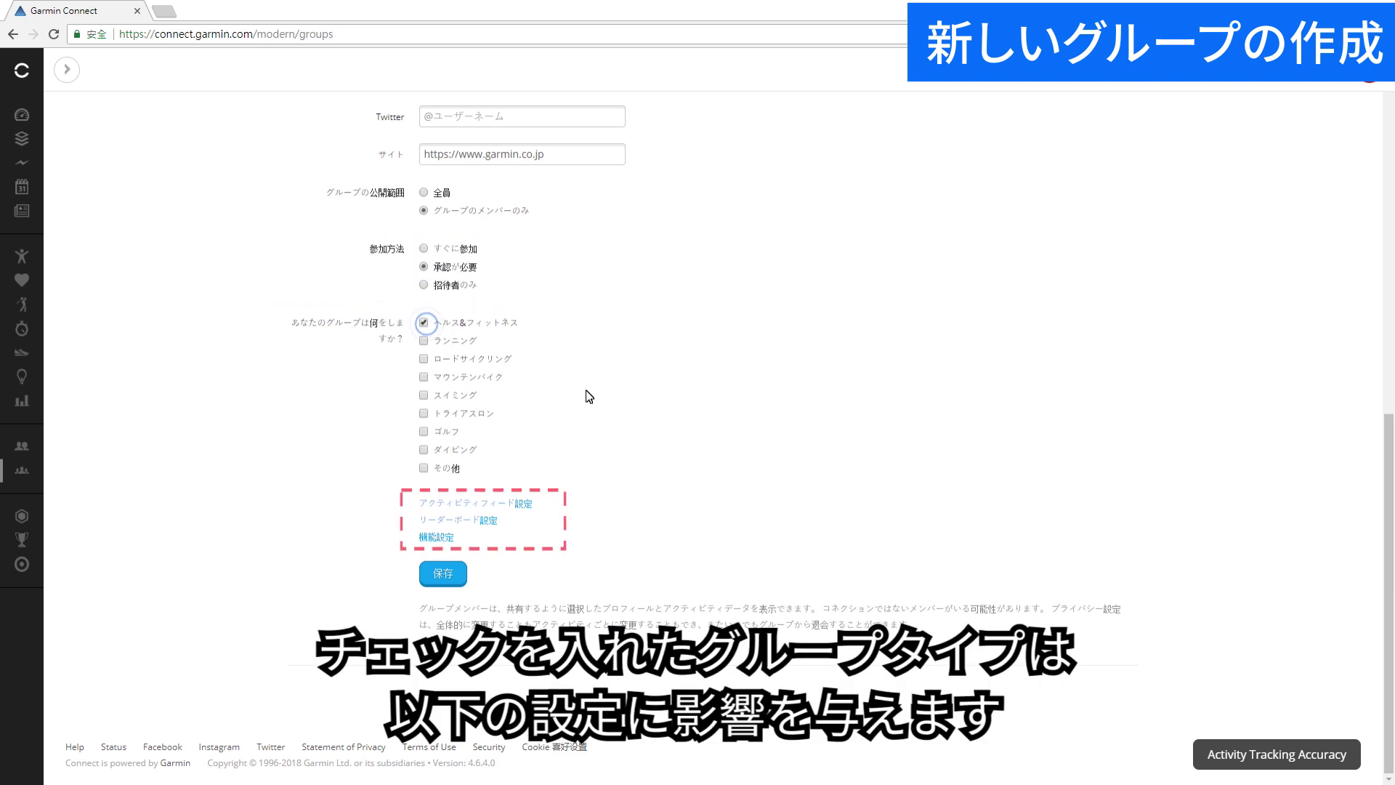
{"action": "left_click", "coordinate": [523, 503]}
{"action": "scroll", "coordinate": [487, 517], "scroll_direction": "down", "scroll_amount": 3}
{"action": "left_click", "coordinate": [487, 518]}
{"action": "scroll", "coordinate": [492, 581], "scroll_direction": "down", "scroll_amount": 2}
{"action": "left_click", "coordinate": [437, 559]}
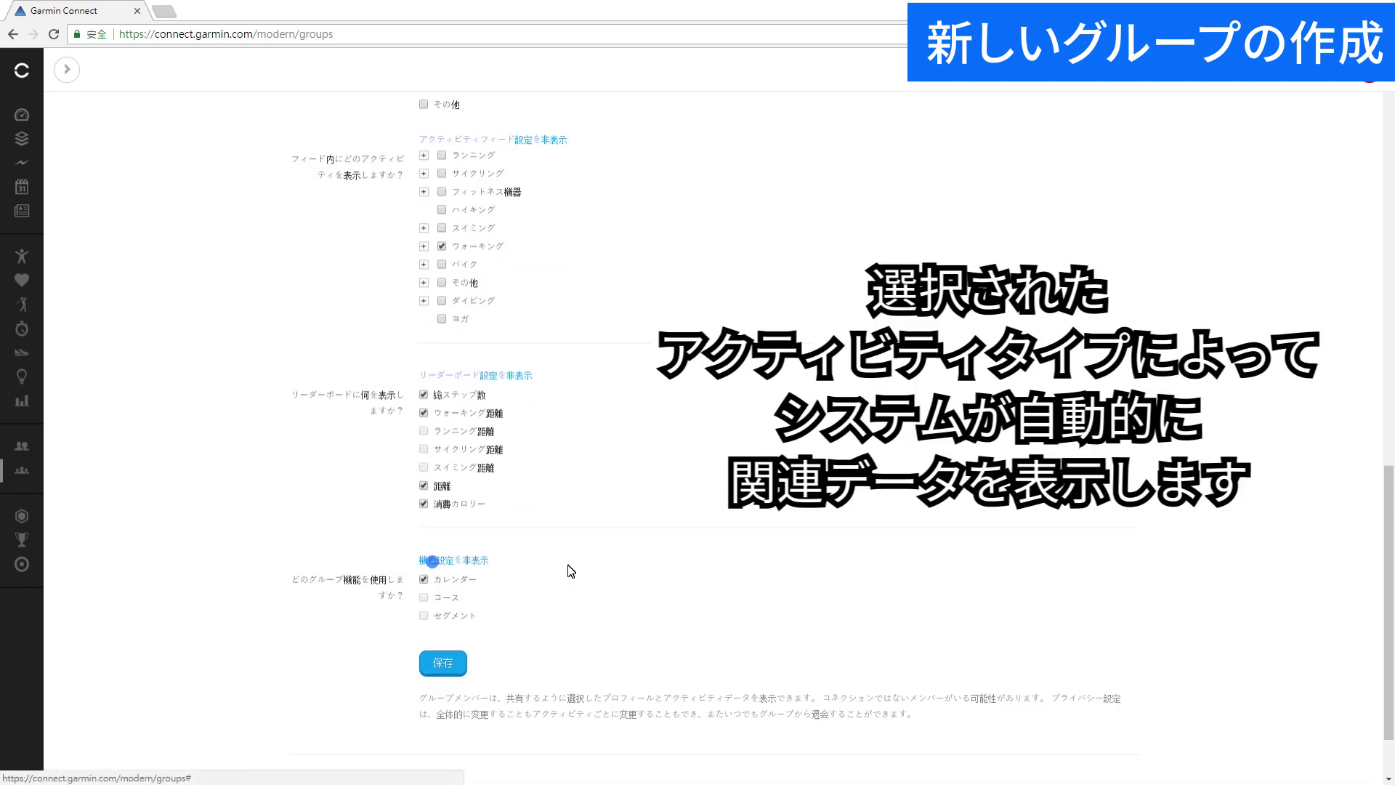
{"action": "scroll", "coordinate": [571, 571], "scroll_direction": "up", "scroll_amount": 2}
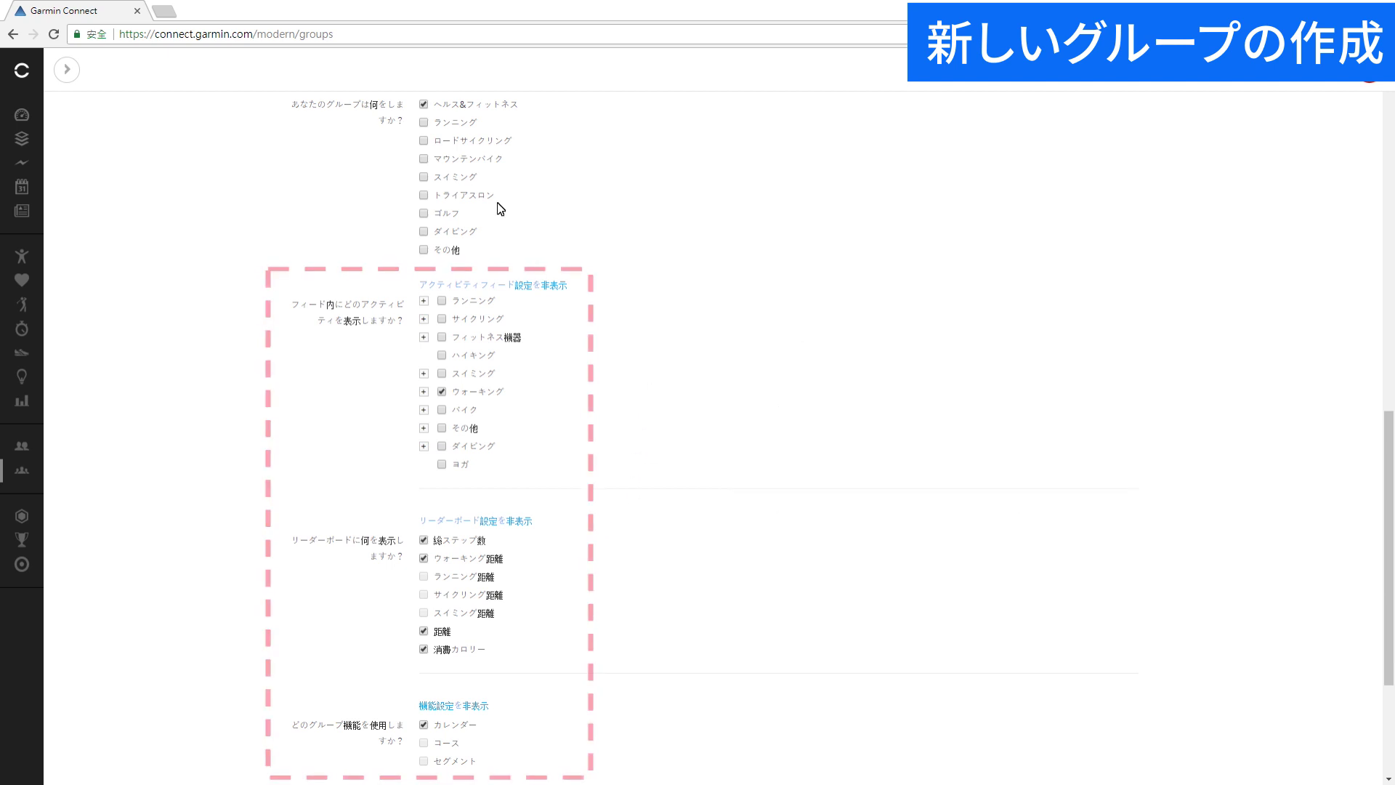
Add running, road cycling, mountain biking and swimming as group activity types.
{"action": "left_click", "coordinate": [424, 123]}
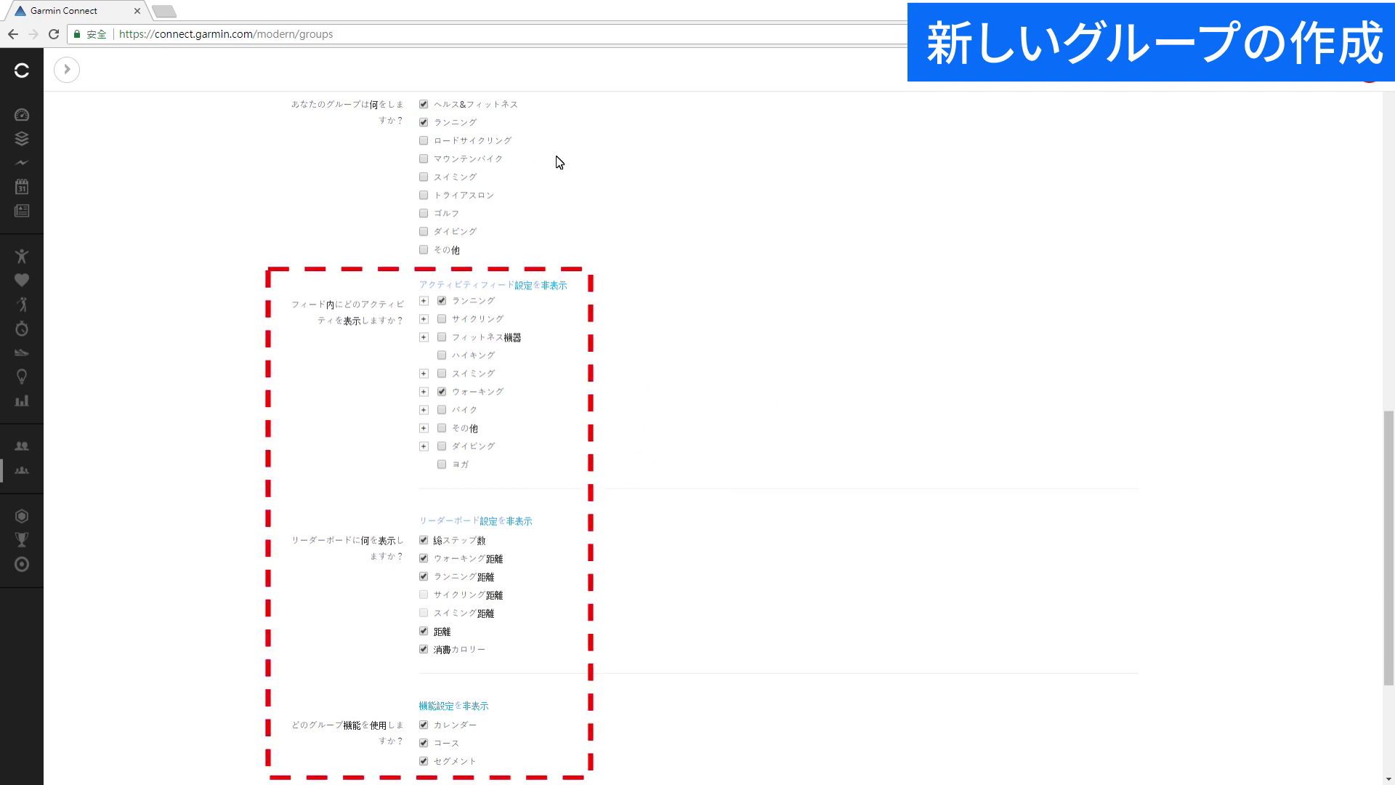
{"action": "left_click", "coordinate": [424, 142]}
{"action": "left_click", "coordinate": [424, 159]}
{"action": "left_click", "coordinate": [424, 177]}
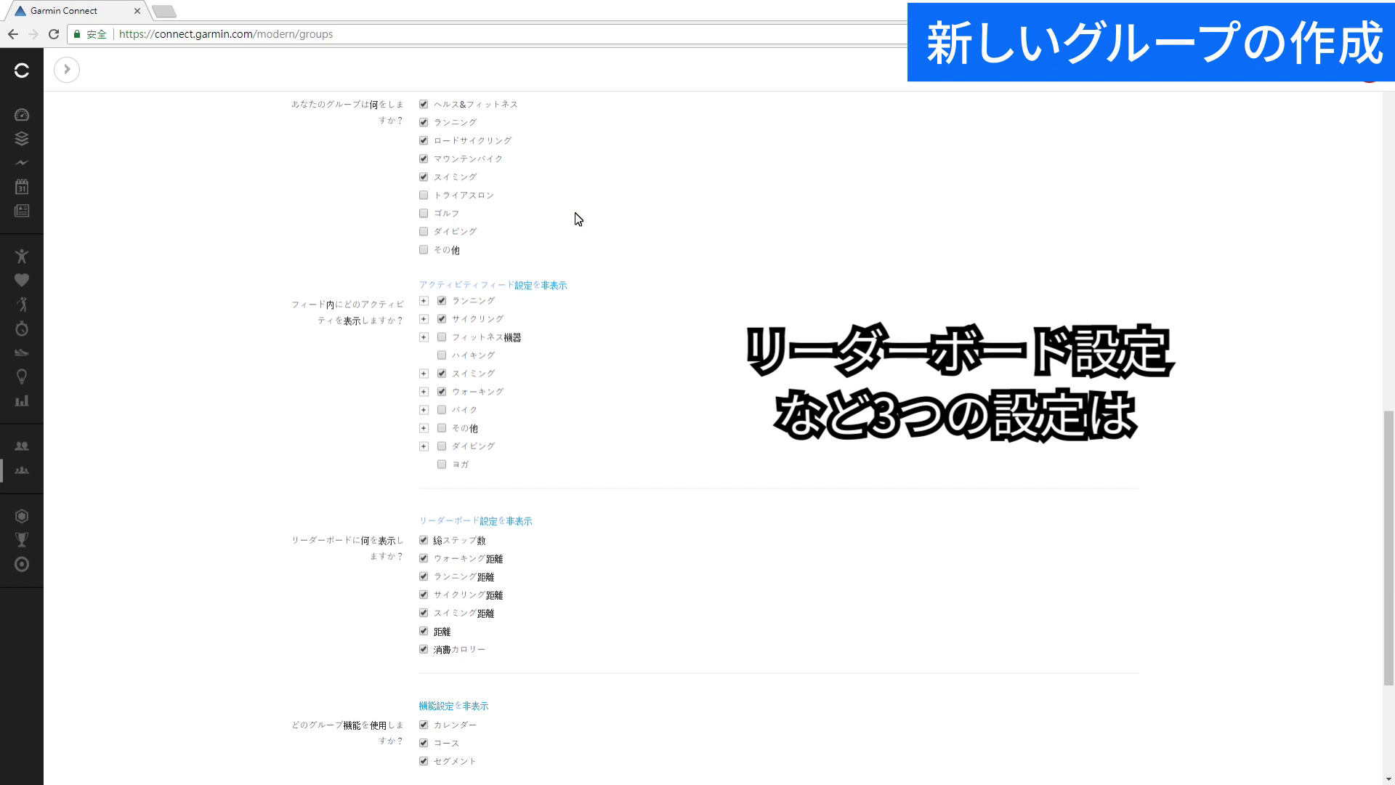
Hide swimming, cycling and running distances from the leaderboard and save the group.
{"action": "scroll", "coordinate": [579, 343], "scroll_direction": "down", "scroll_amount": 3}
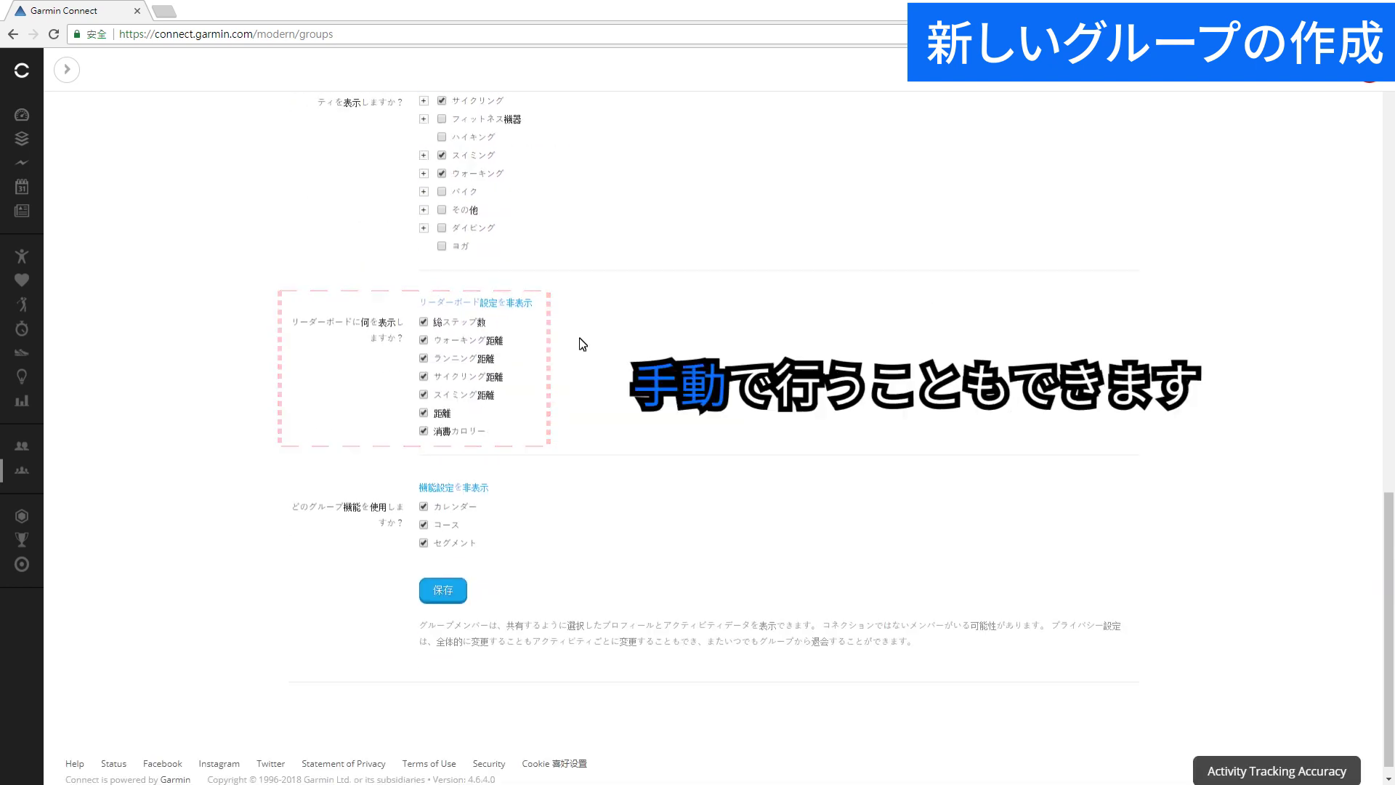
{"action": "left_click", "coordinate": [423, 395]}
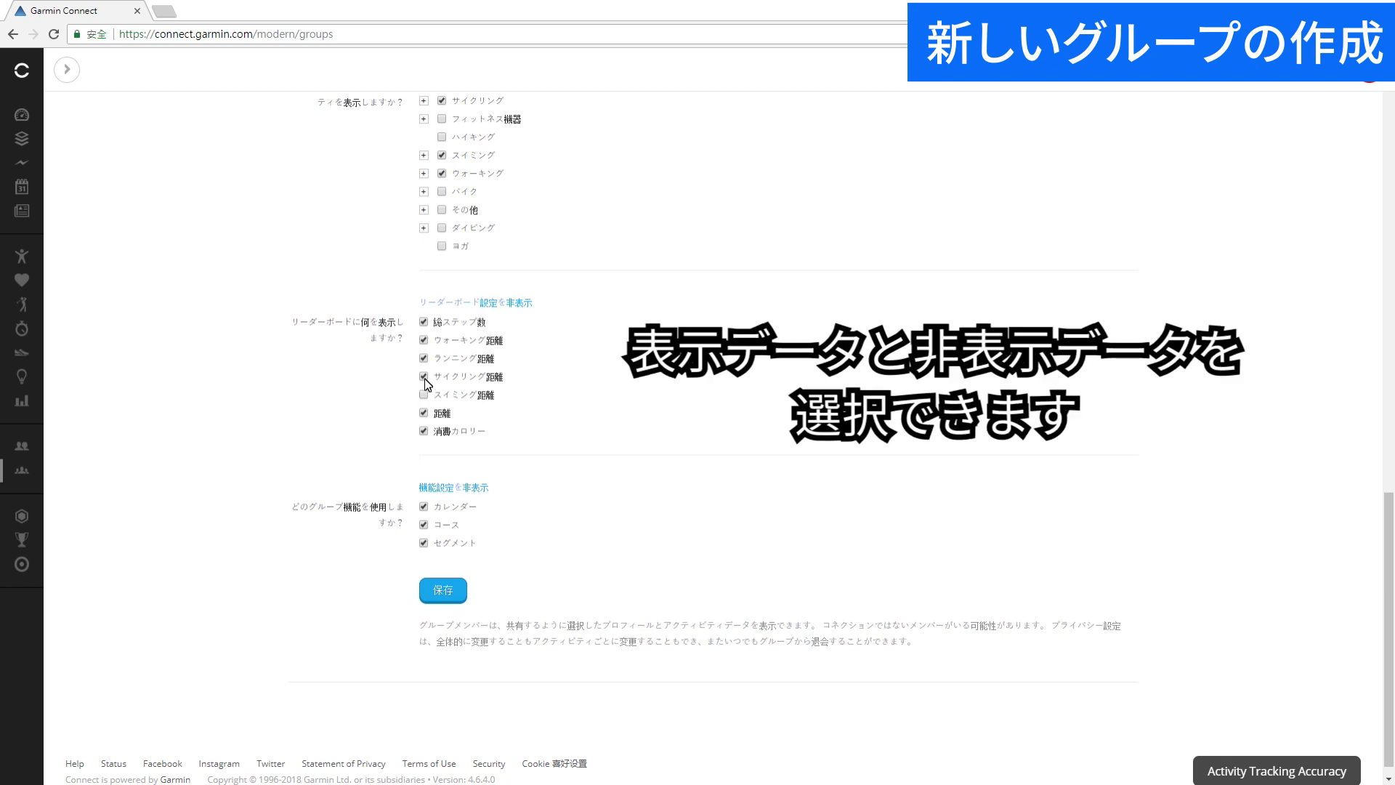
{"action": "left_click", "coordinate": [425, 379]}
{"action": "left_click", "coordinate": [424, 359]}
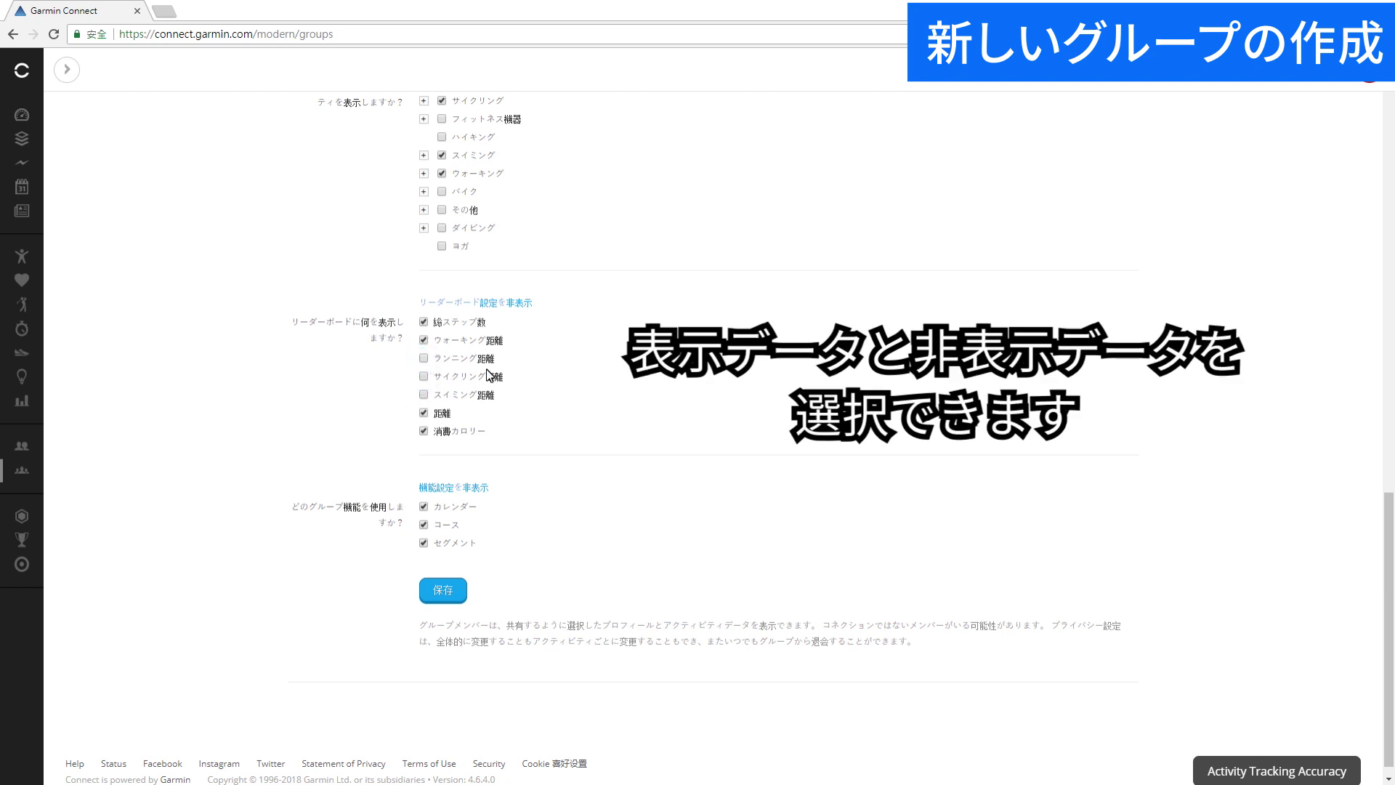
{"action": "left_click", "coordinate": [443, 590]}
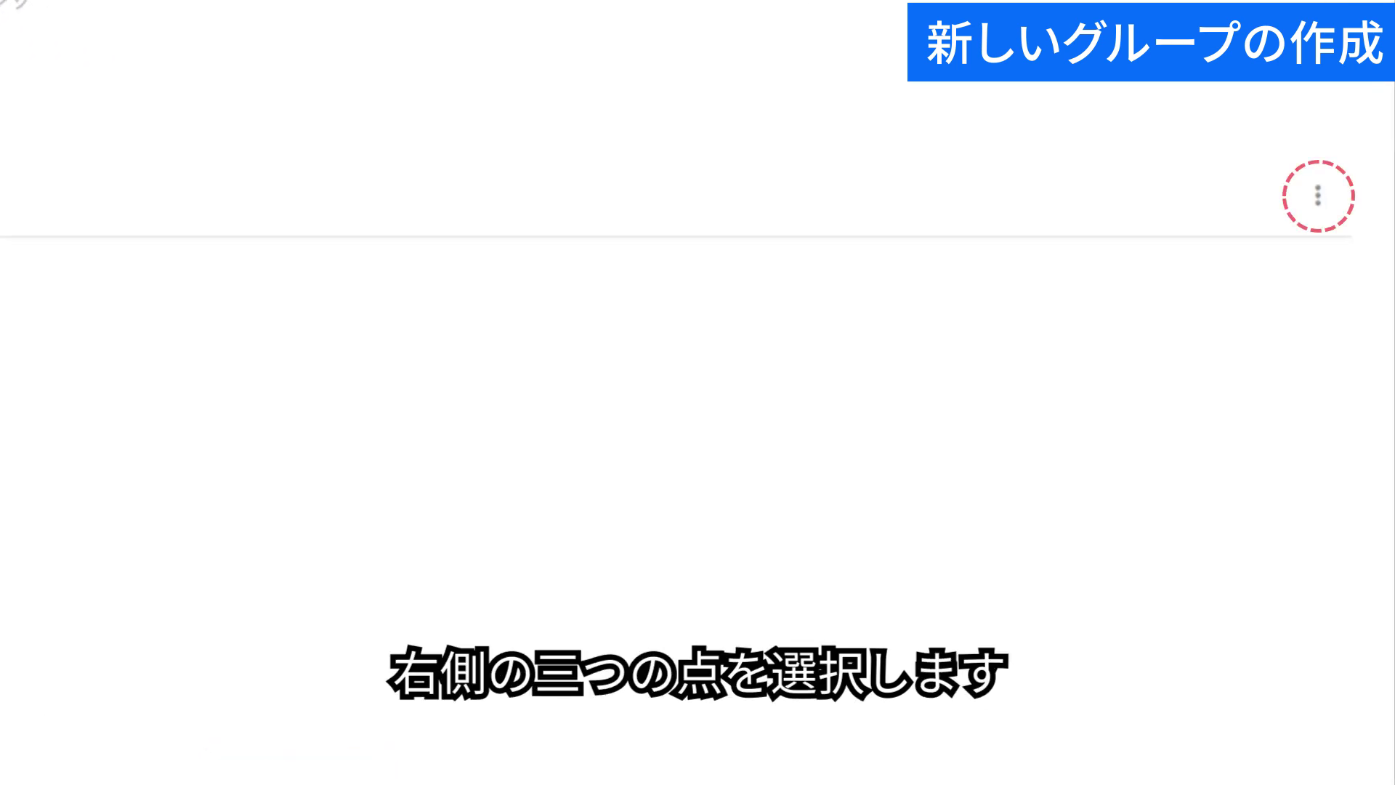
Review the Happy Garmin group's settings page by scrolling through it, then return to the activity feed.
{"action": "left_click", "coordinate": [1328, 217]}
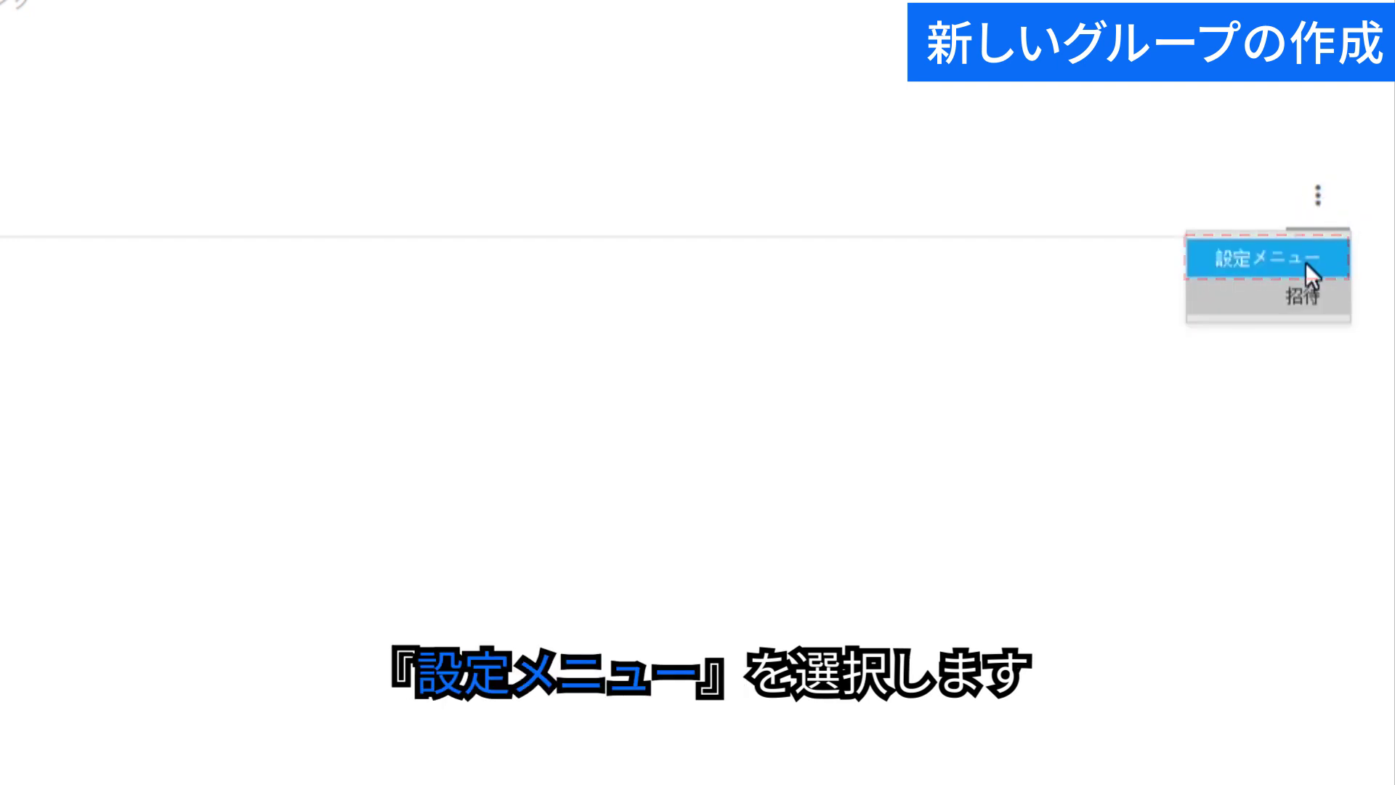
{"action": "left_click", "coordinate": [1324, 272]}
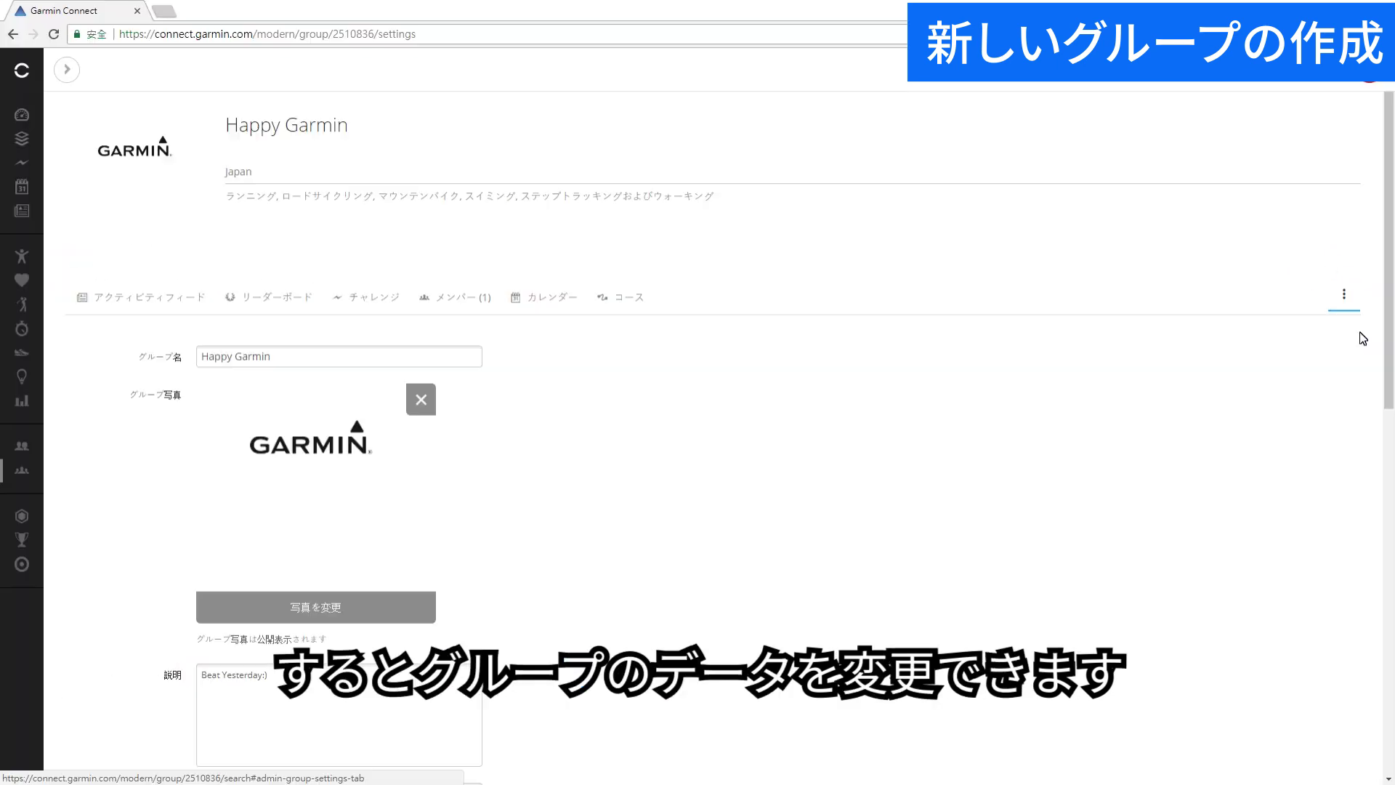
{"action": "scroll", "coordinate": [730, 628], "scroll_direction": "down", "scroll_amount": 4}
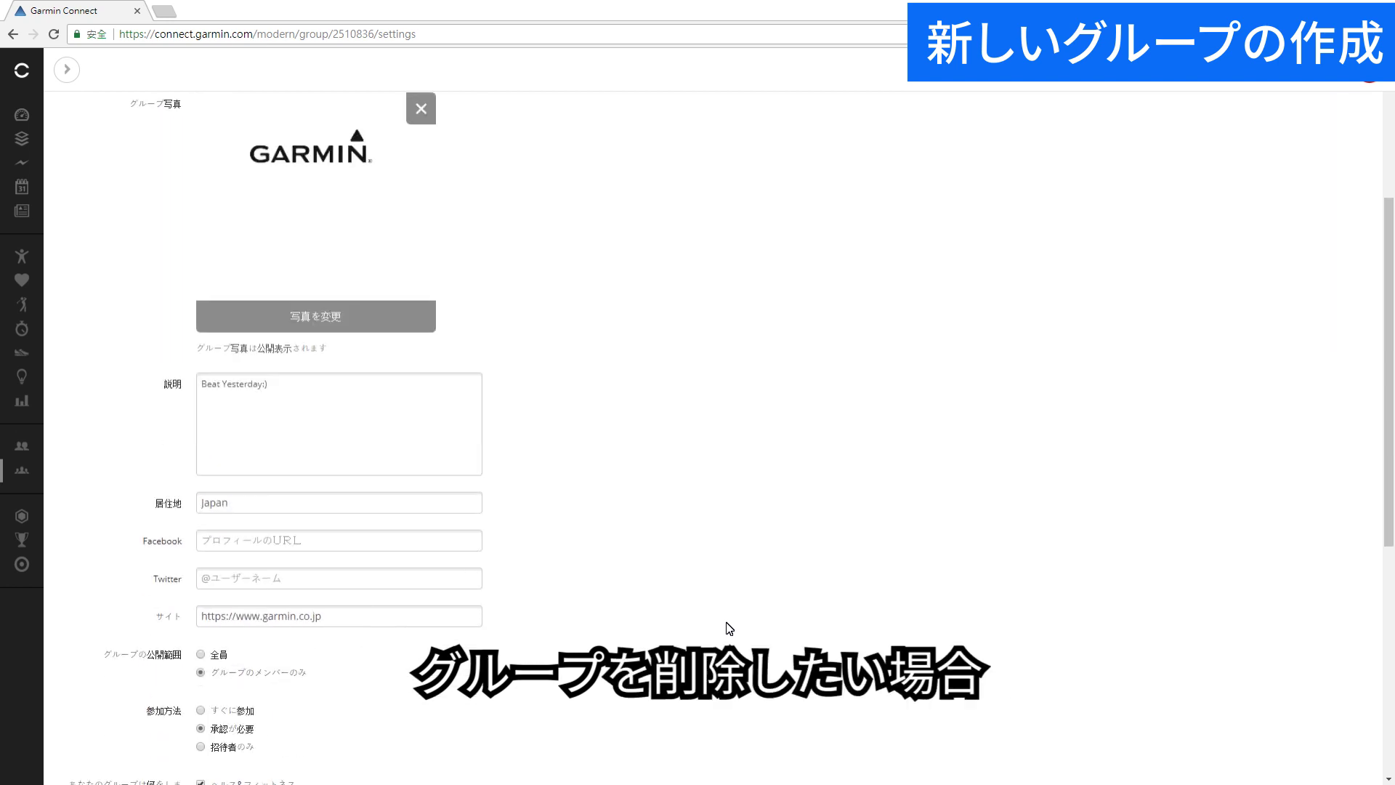
{"action": "scroll", "coordinate": [729, 628], "scroll_direction": "down", "scroll_amount": 6}
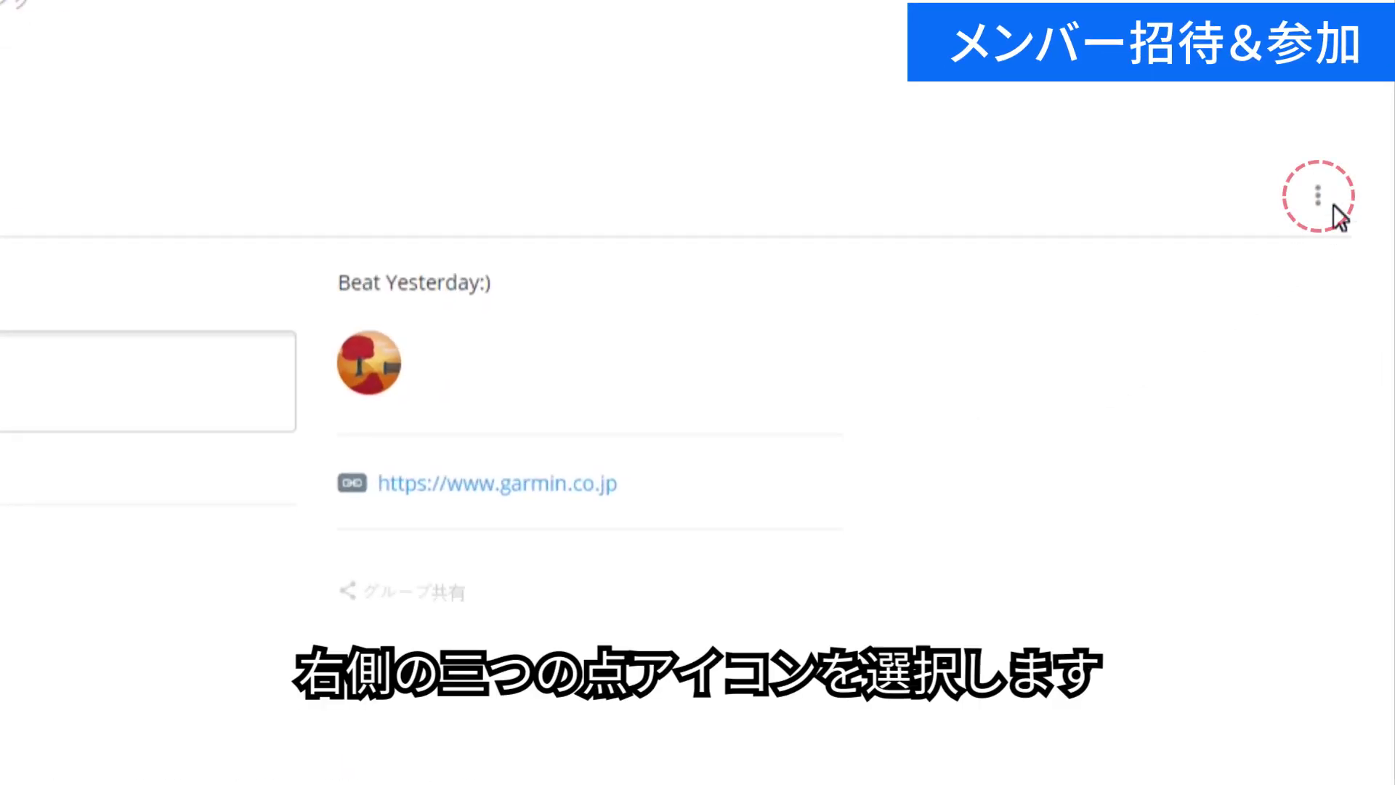
Search for a user by username and invite them to the Happy Garmin group.
{"action": "left_click", "coordinate": [1335, 202]}
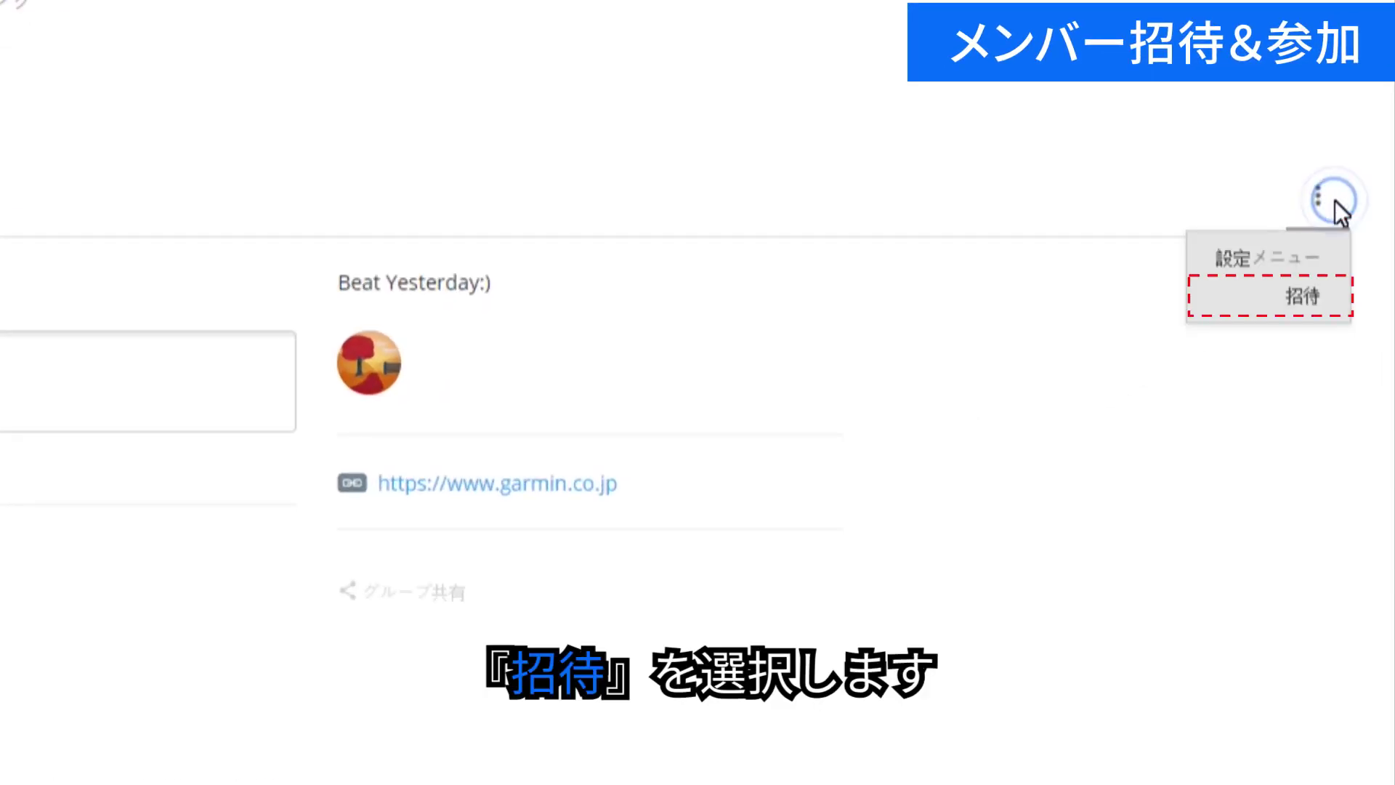
{"action": "left_click", "coordinate": [1341, 298]}
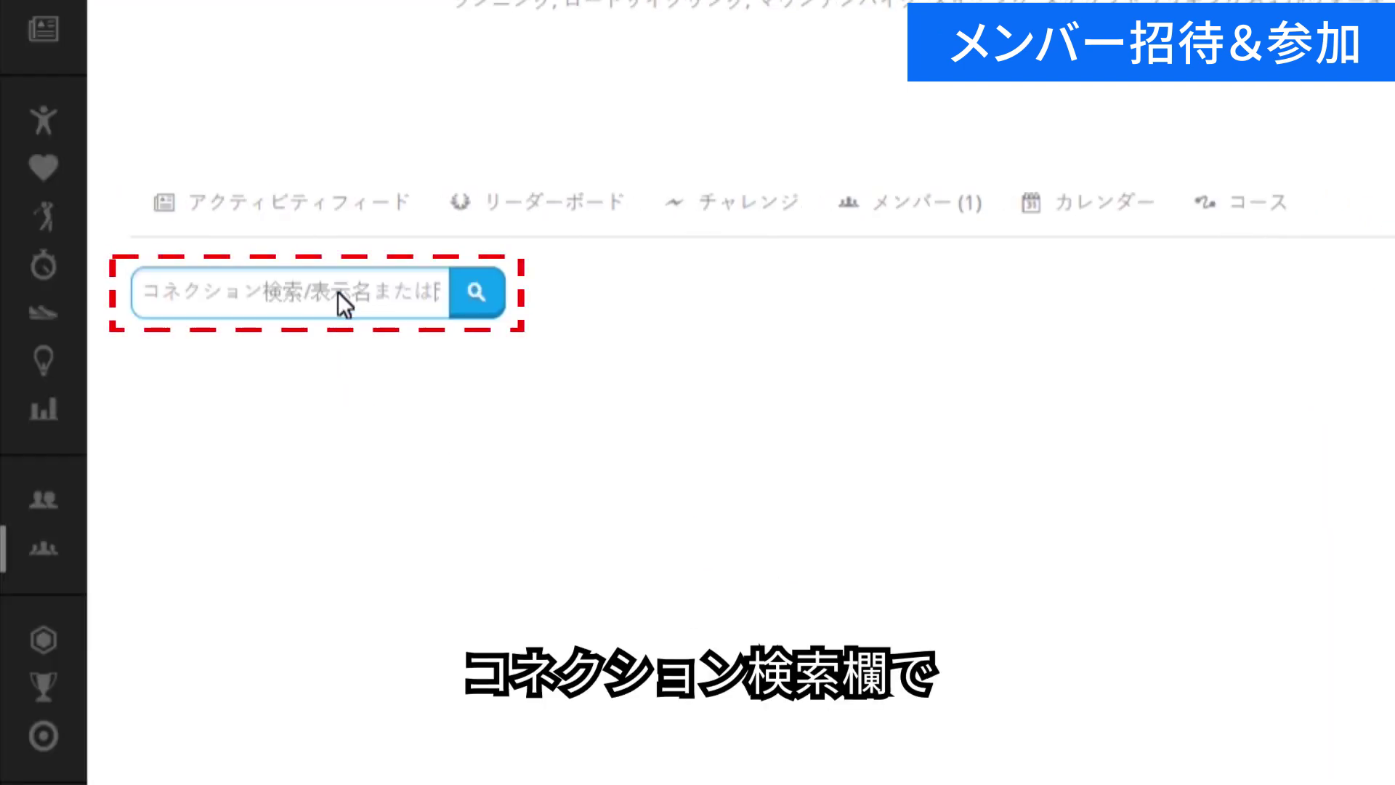
{"action": "left_click", "coordinate": [338, 291]}
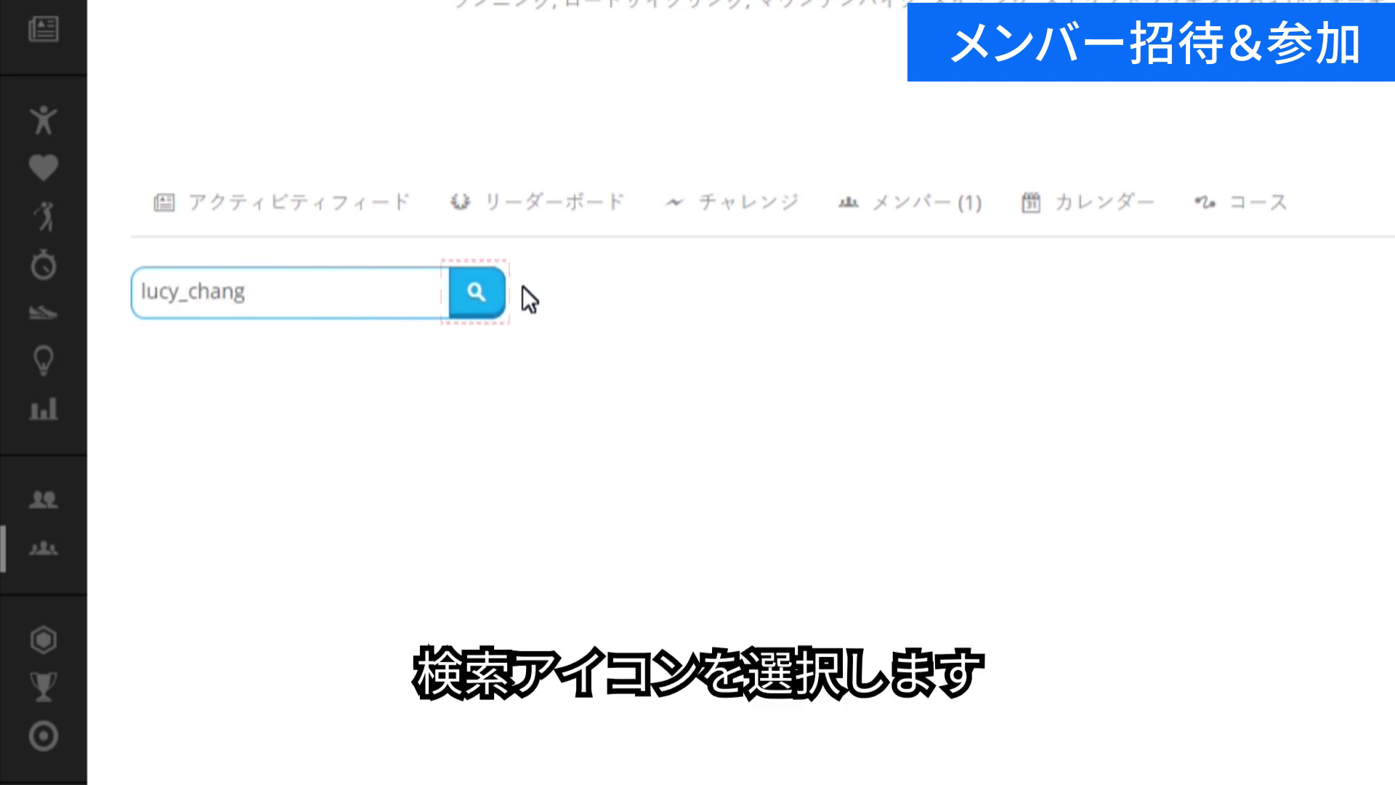
{"action": "left_click", "coordinate": [494, 299]}
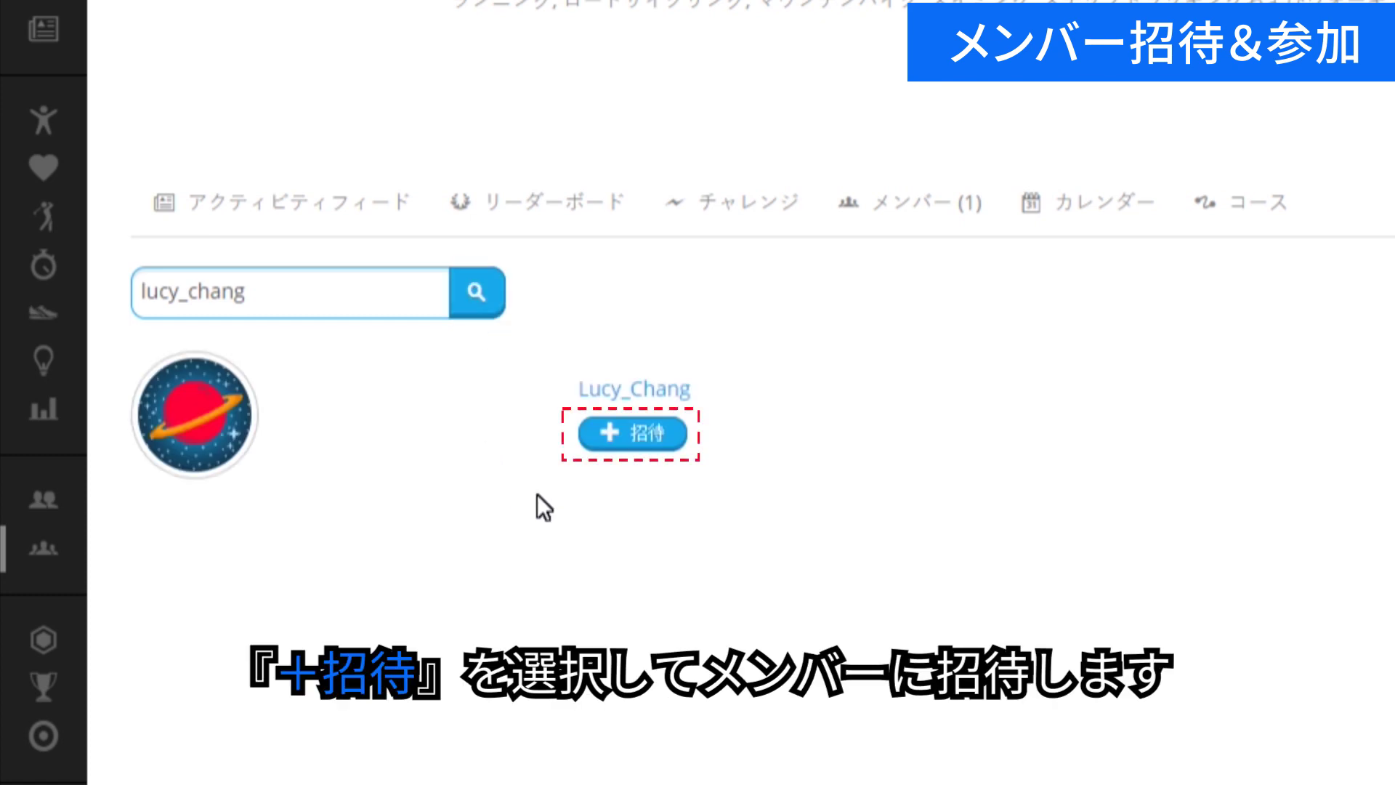
{"action": "left_click", "coordinate": [653, 446]}
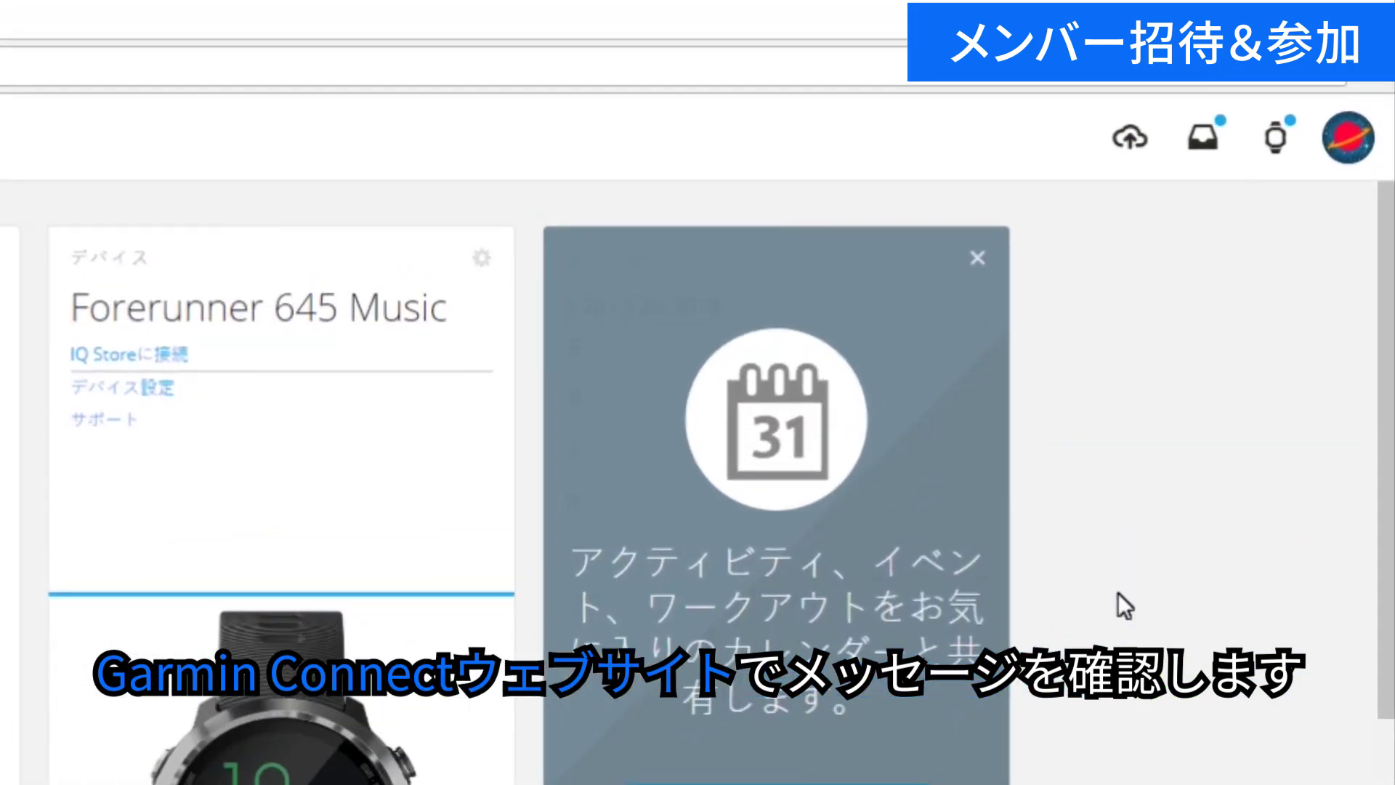
Accept the Happy Garmin invitation from the requests list and agree to the privacy notice.
{"action": "left_click", "coordinate": [1201, 156]}
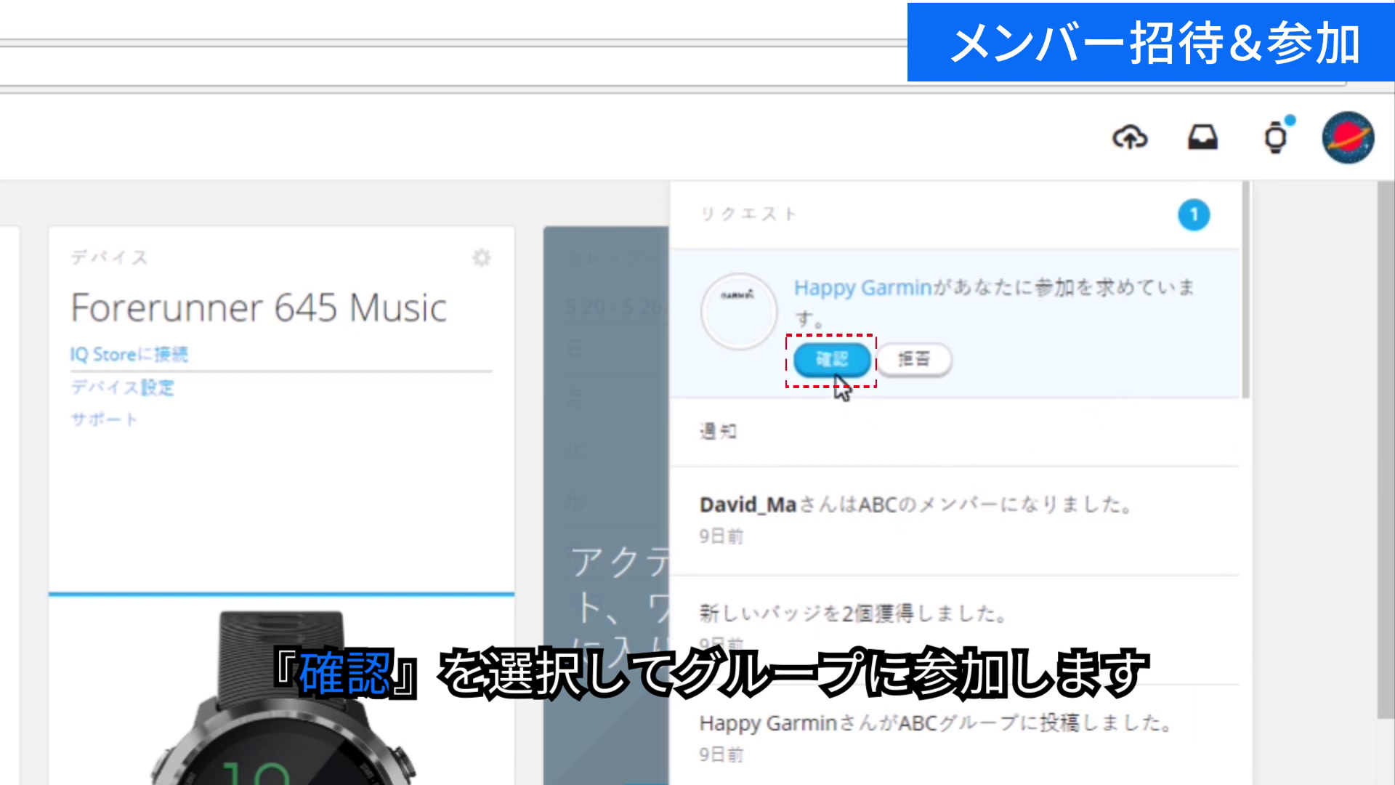
{"action": "left_click", "coordinate": [836, 372]}
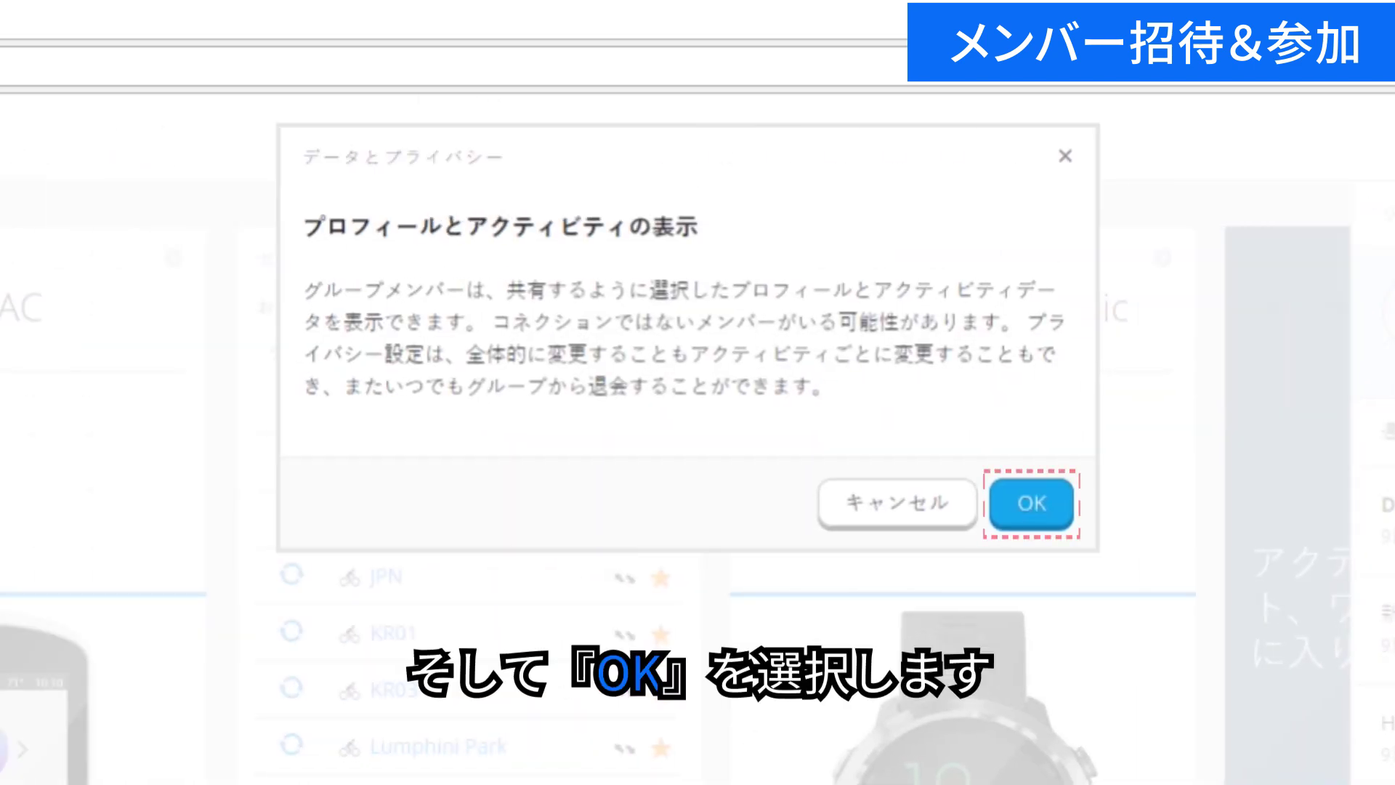
{"action": "left_click", "coordinate": [1037, 515]}
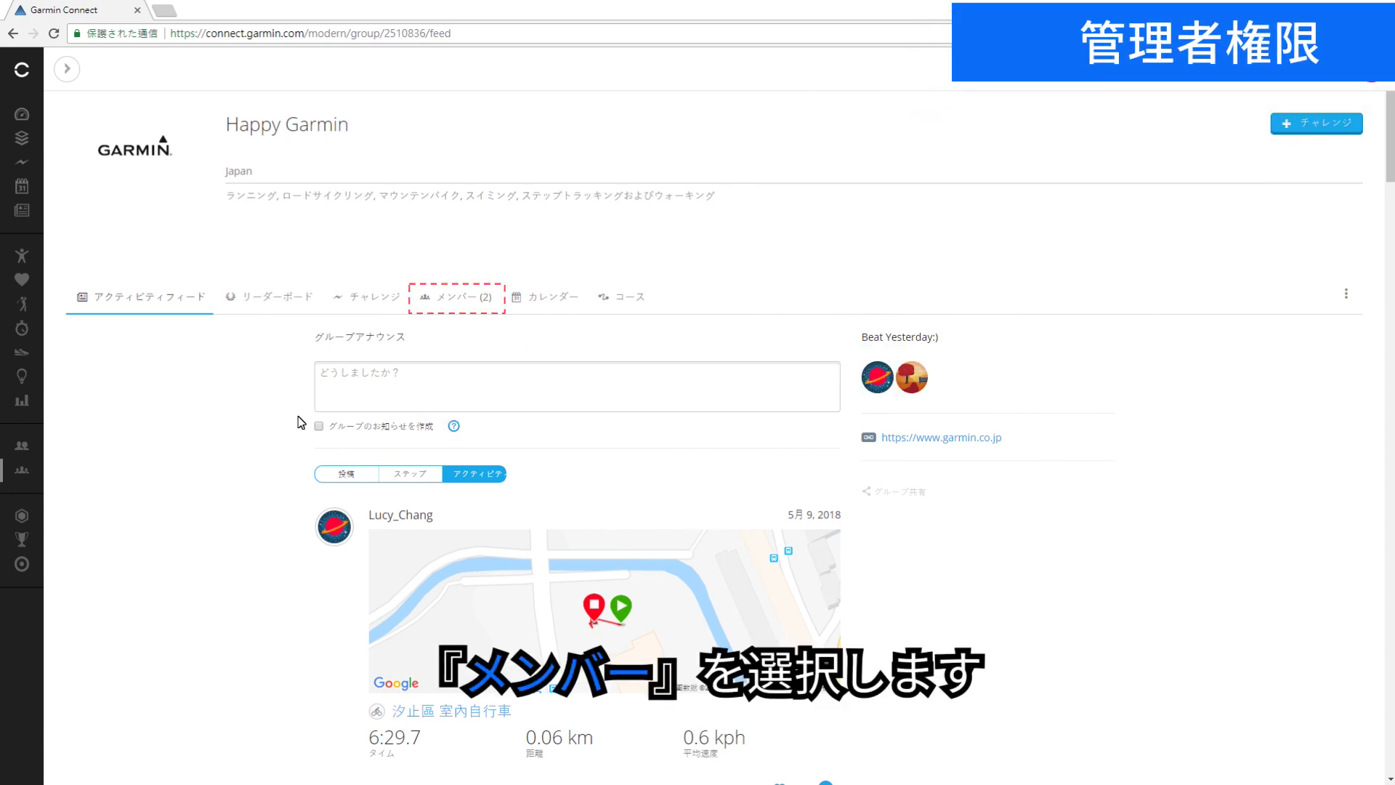
Grant the invited member administrator rights on Happy Garmin's member list.
{"action": "left_click", "coordinate": [464, 309]}
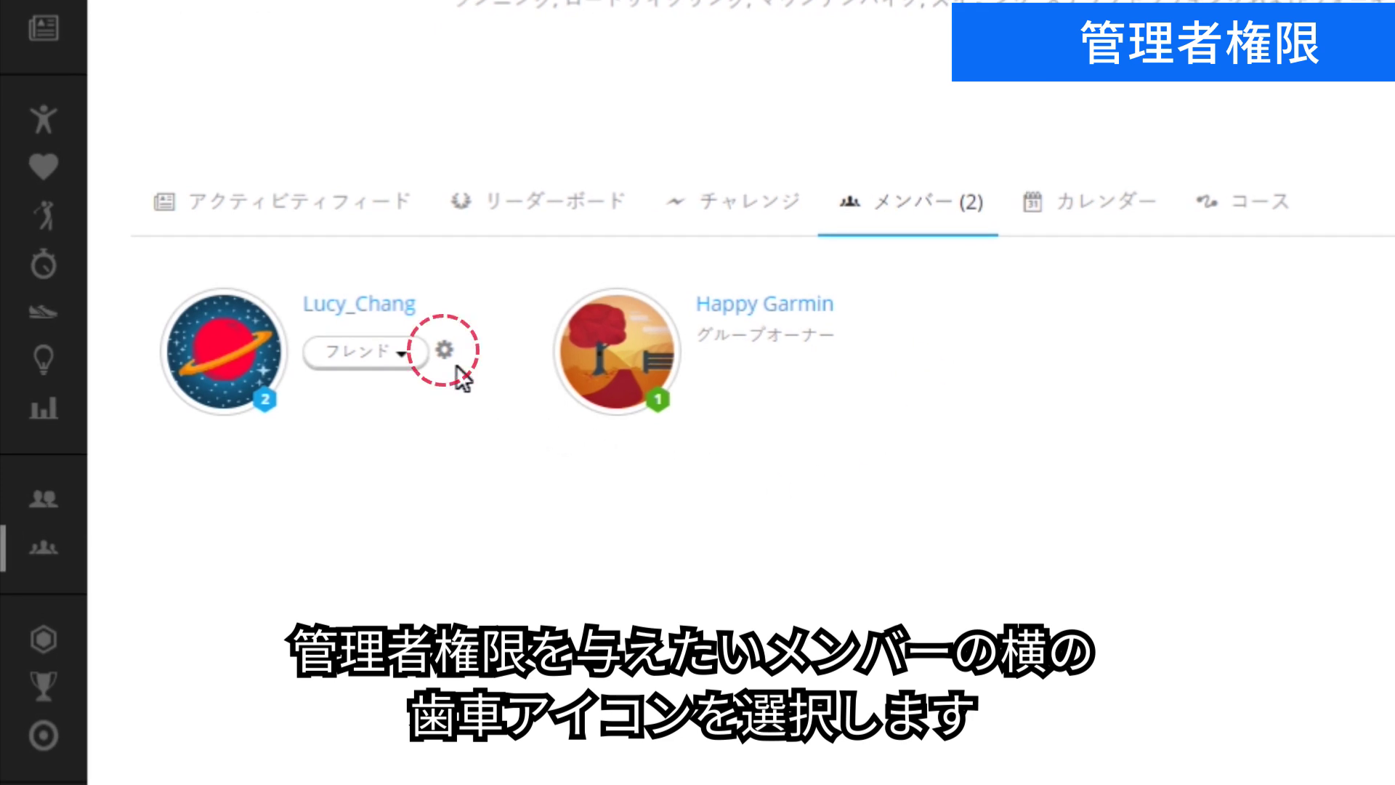
{"action": "left_click", "coordinate": [446, 353]}
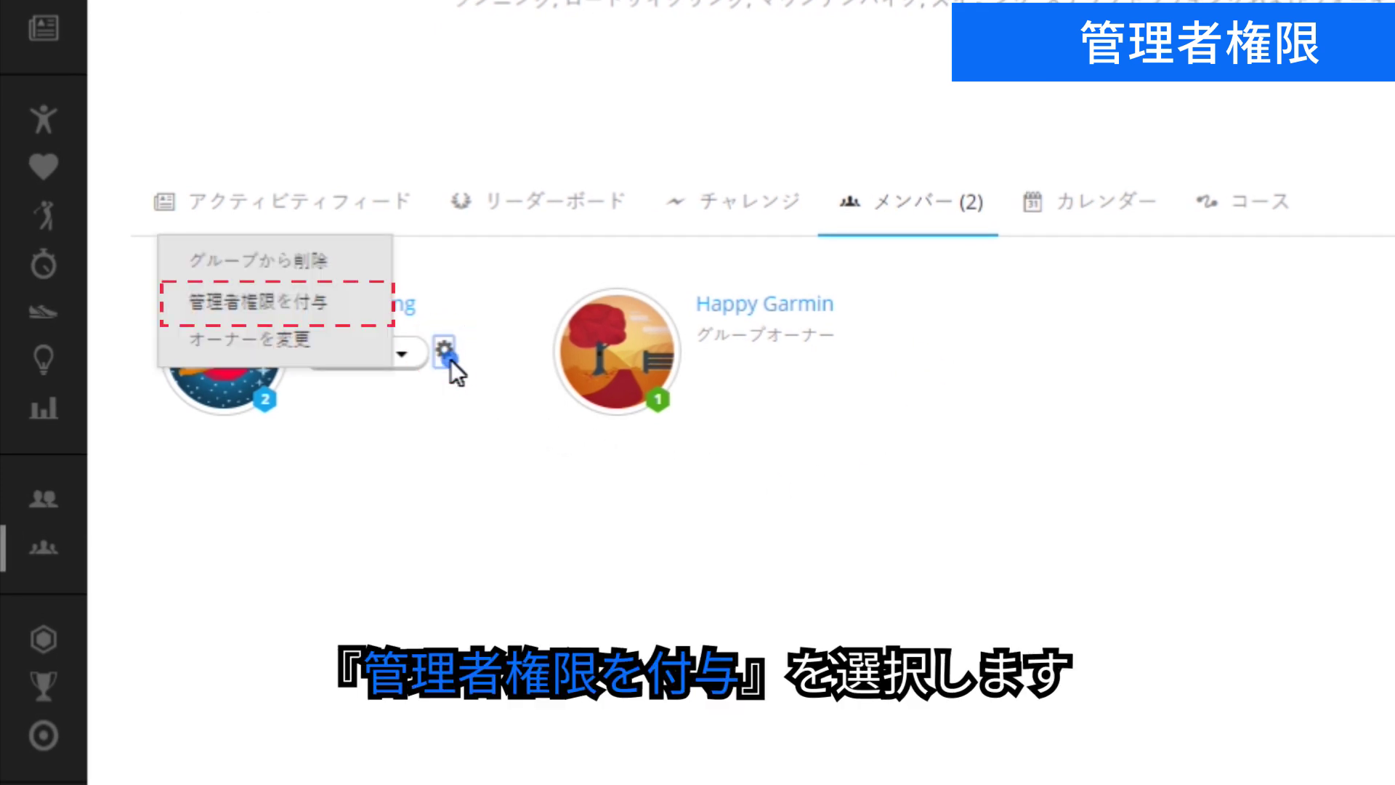
{"action": "left_click", "coordinate": [382, 319]}
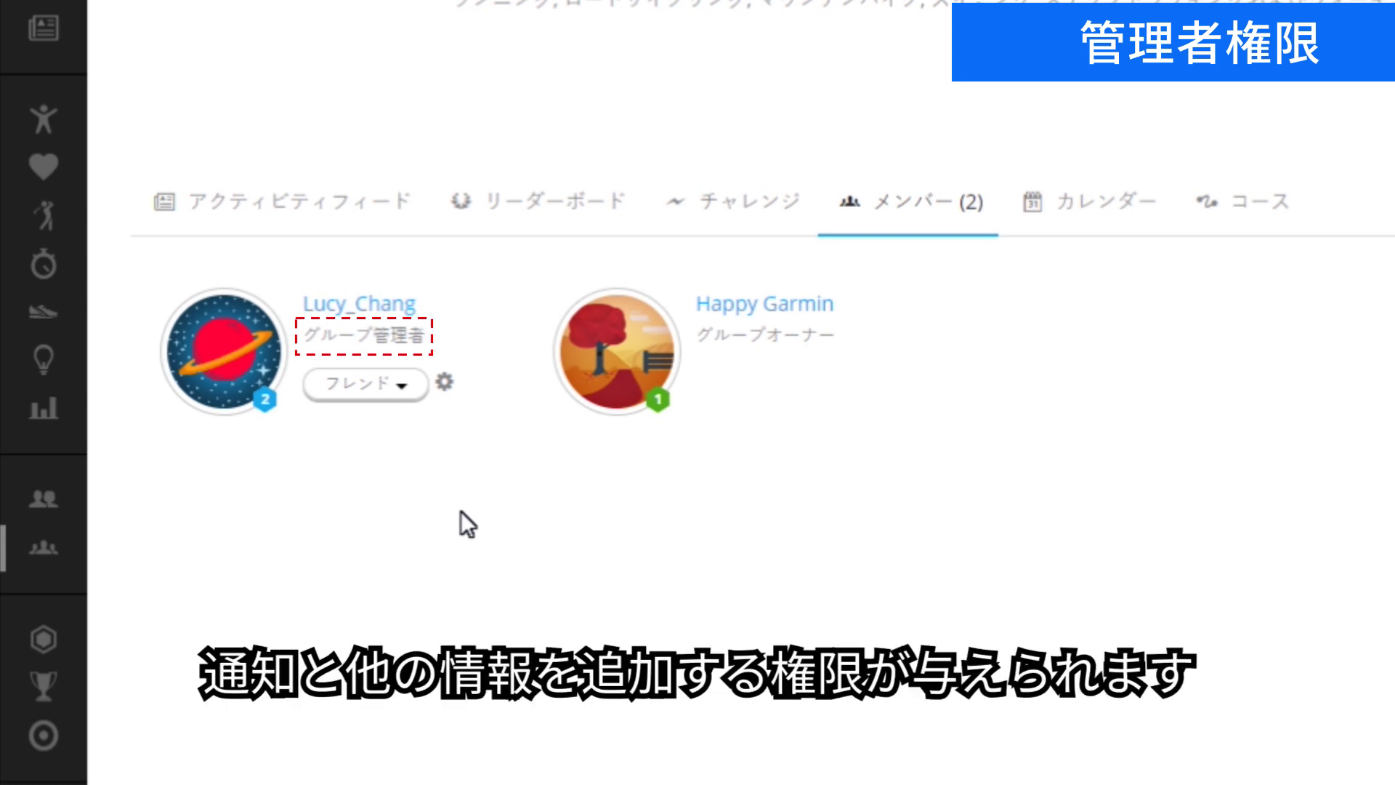
{"action": "left_click", "coordinate": [443, 383]}
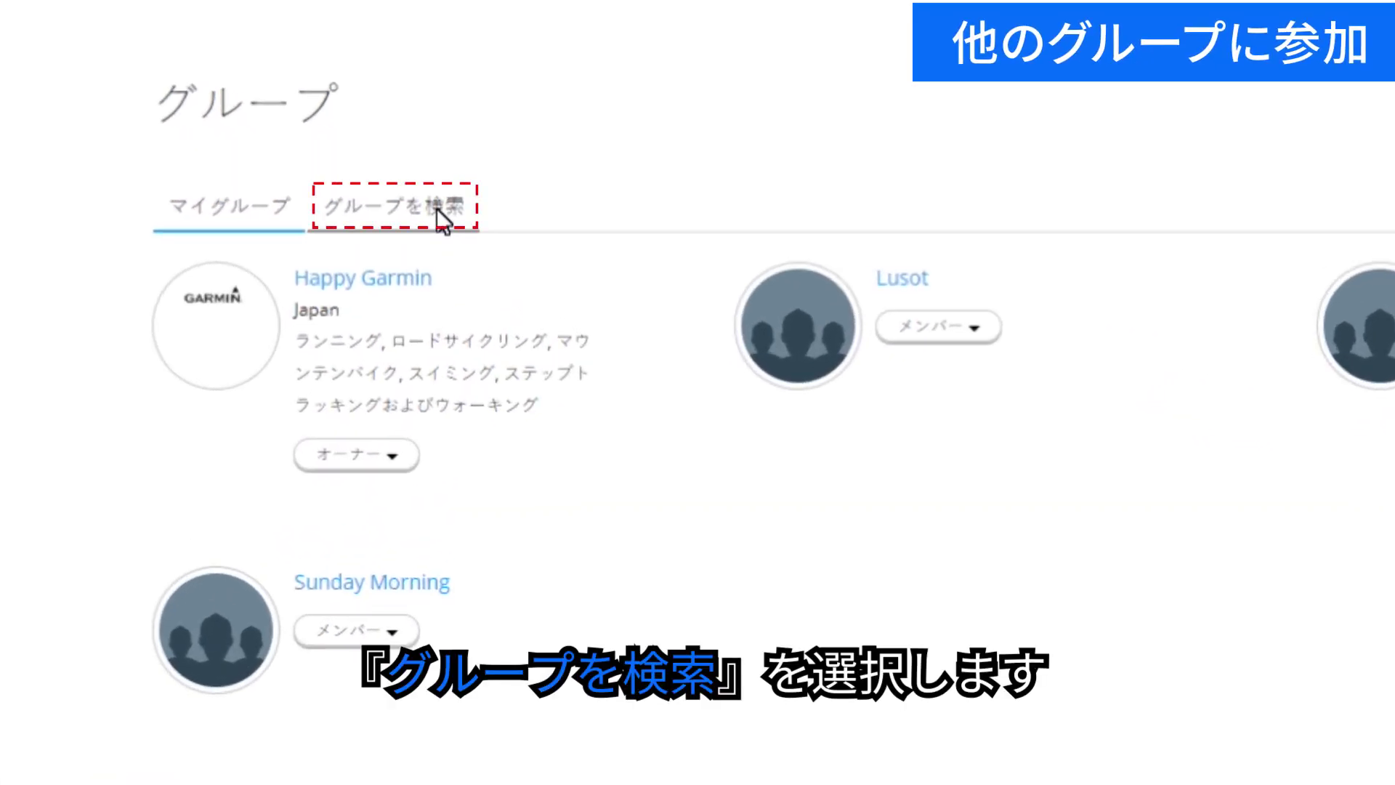
Search for the Veduni group and join it, accepting the privacy notice.
{"action": "left_click", "coordinate": [441, 219]}
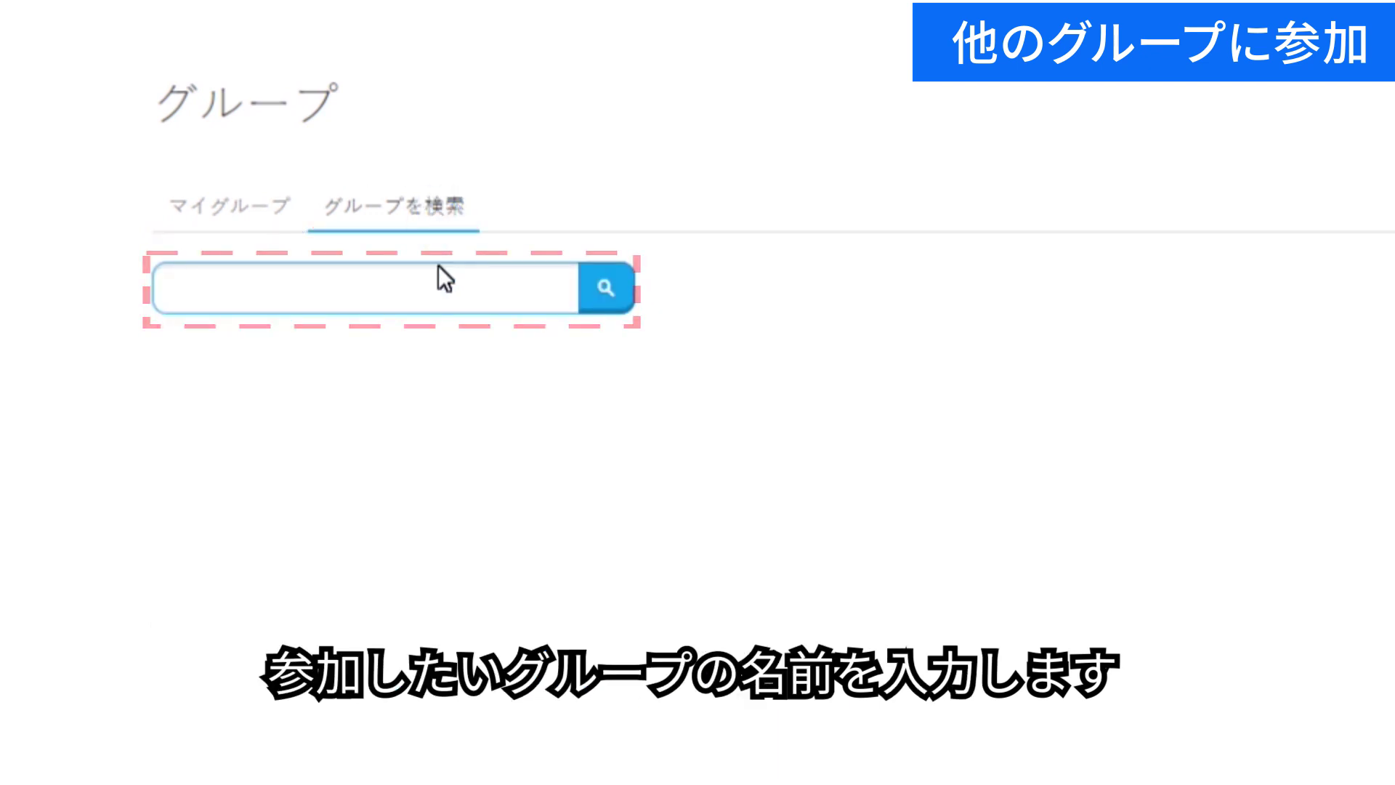
{"action": "left_click", "coordinate": [434, 303]}
{"action": "type", "text": "Veduni"}
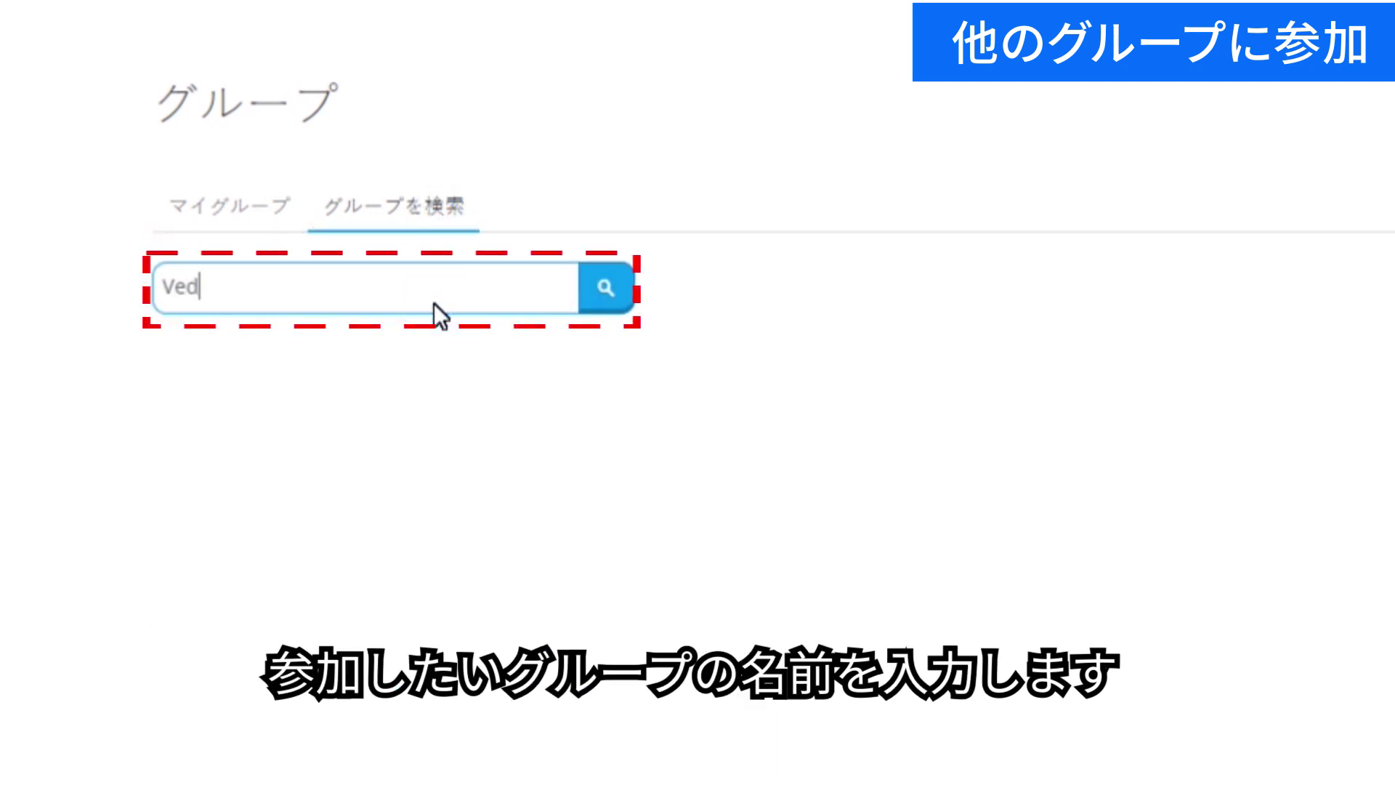
{"action": "left_click", "coordinate": [606, 290]}
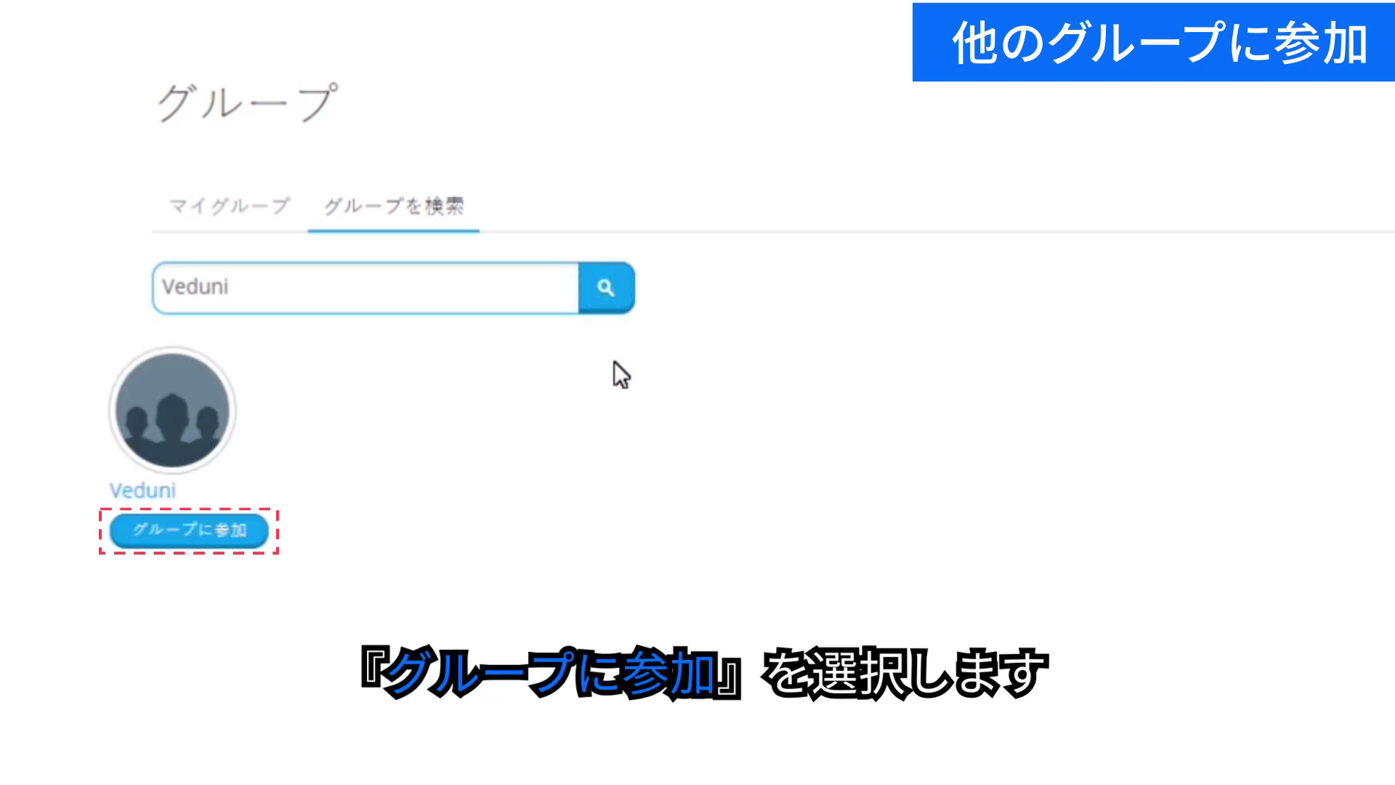
{"action": "left_click", "coordinate": [191, 534]}
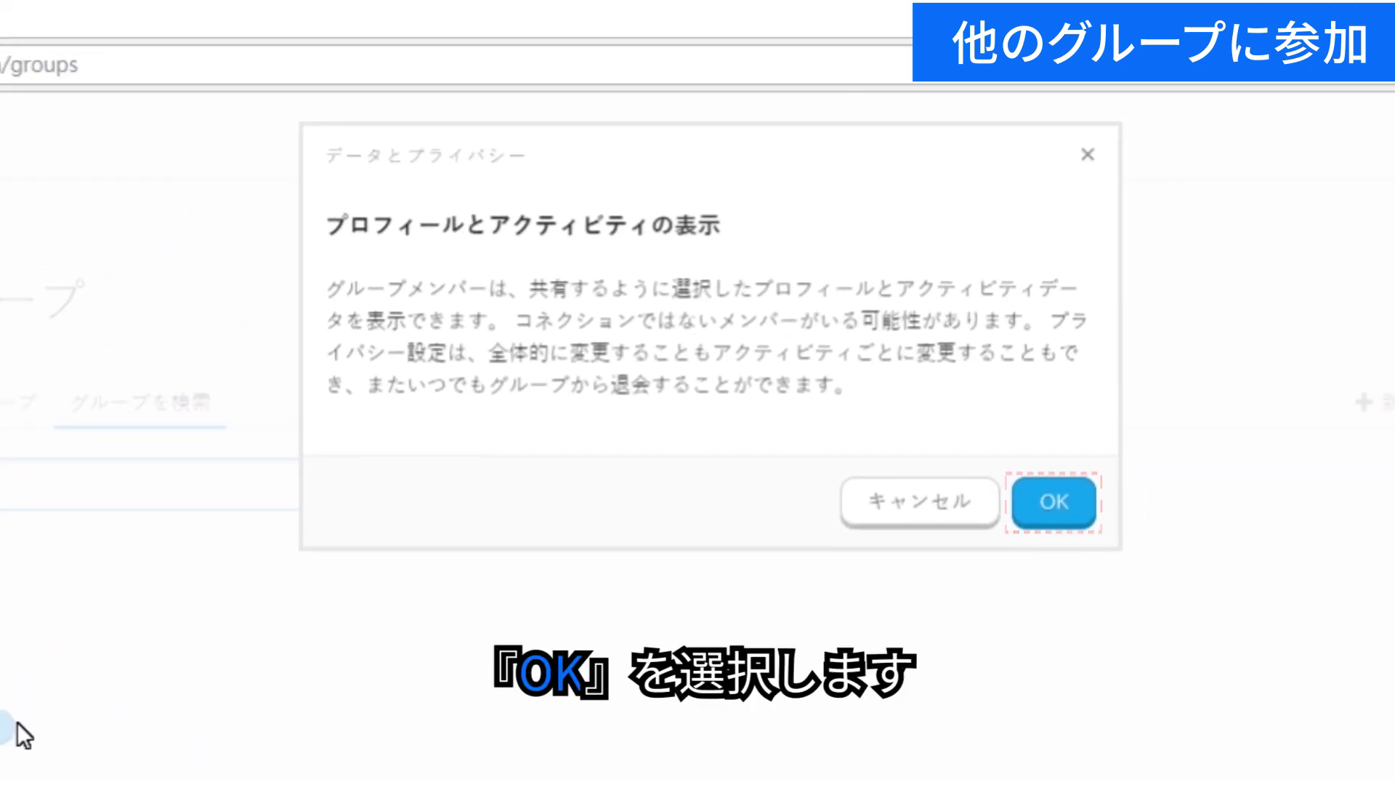
{"action": "left_click", "coordinate": [1066, 516]}
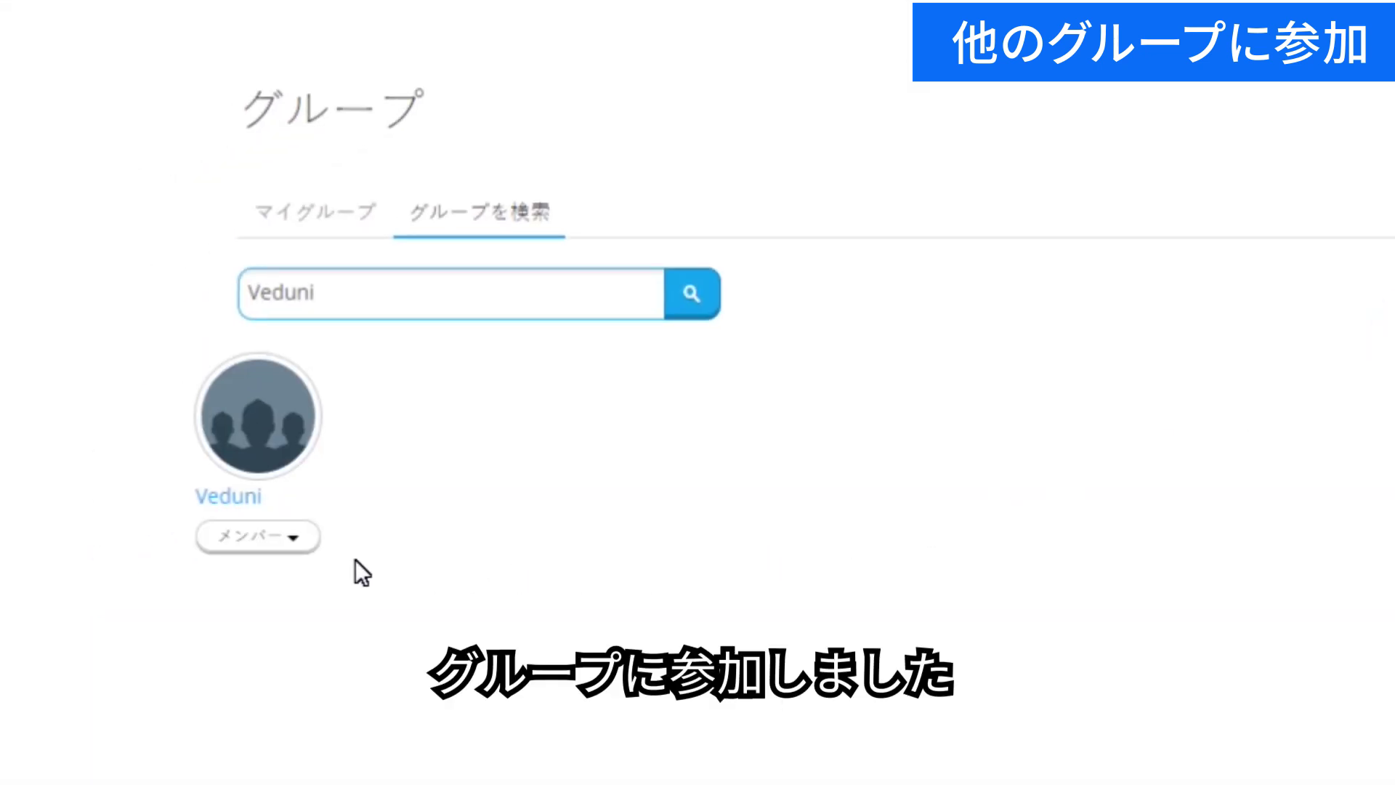
Open the Veduni membership dropdown to reveal the leave-group option.
{"action": "left_click", "coordinate": [303, 542]}
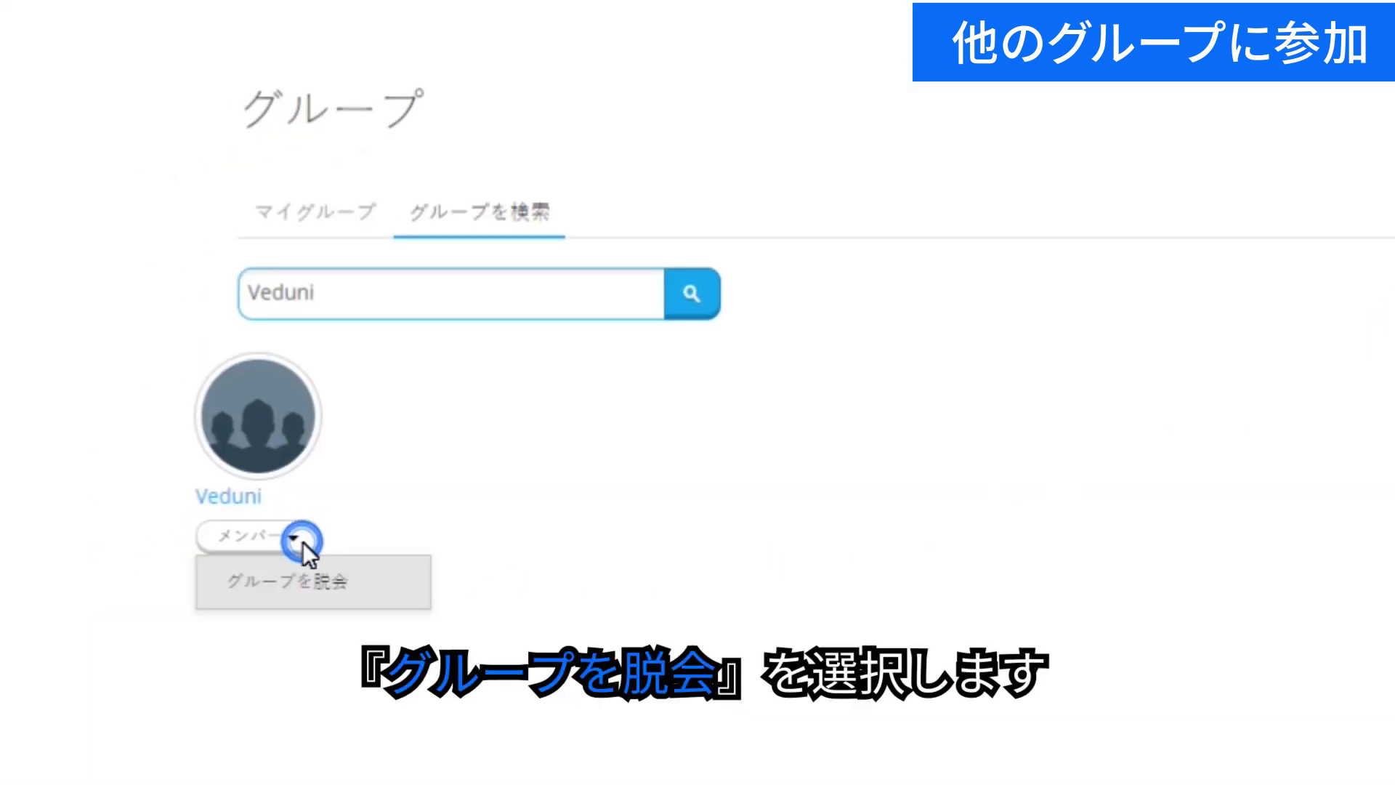